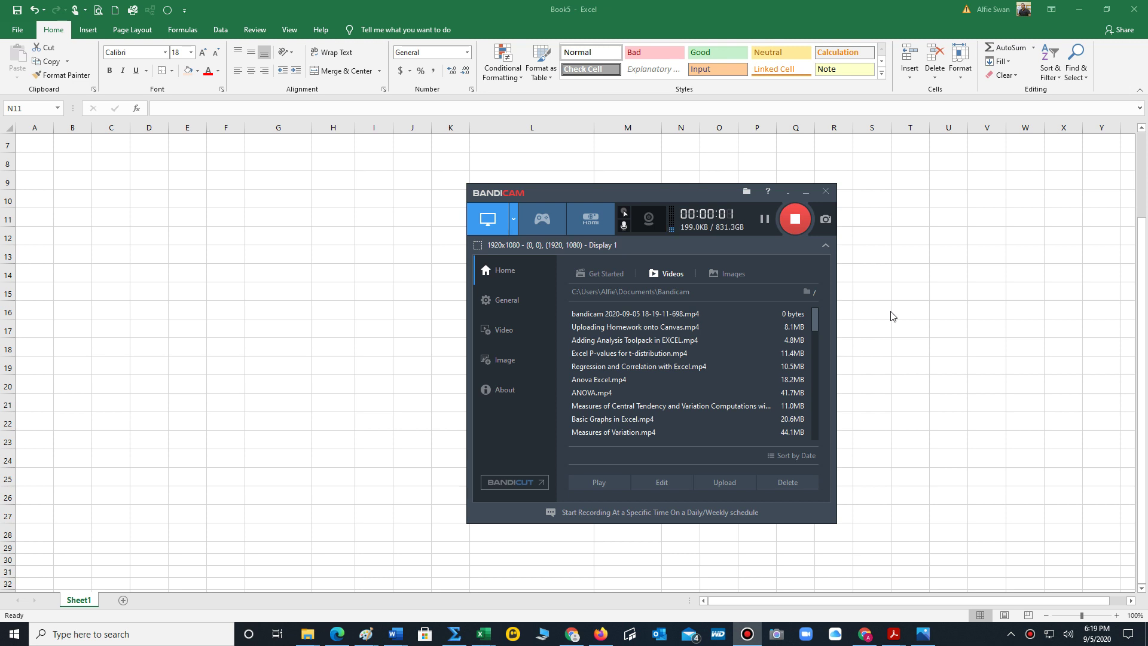
- Minimize the Bandicam window to uncover the Excel frequency table
click(806, 193)
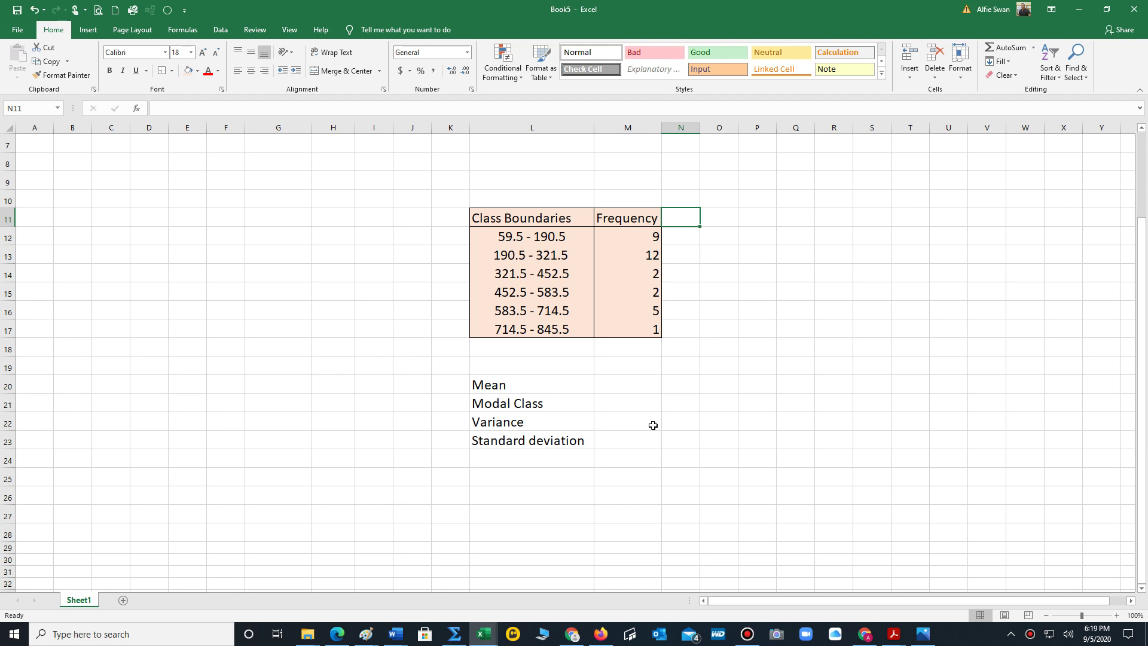
- Enter the headings Xm, F*Xm and F*Xm^2 in cells N11, O11 and P11
click(682, 418)
mouse_move(788, 602)
mouse_down()
mouse_move(873, 604)
mouse_move(805, 602)
mouse_up()
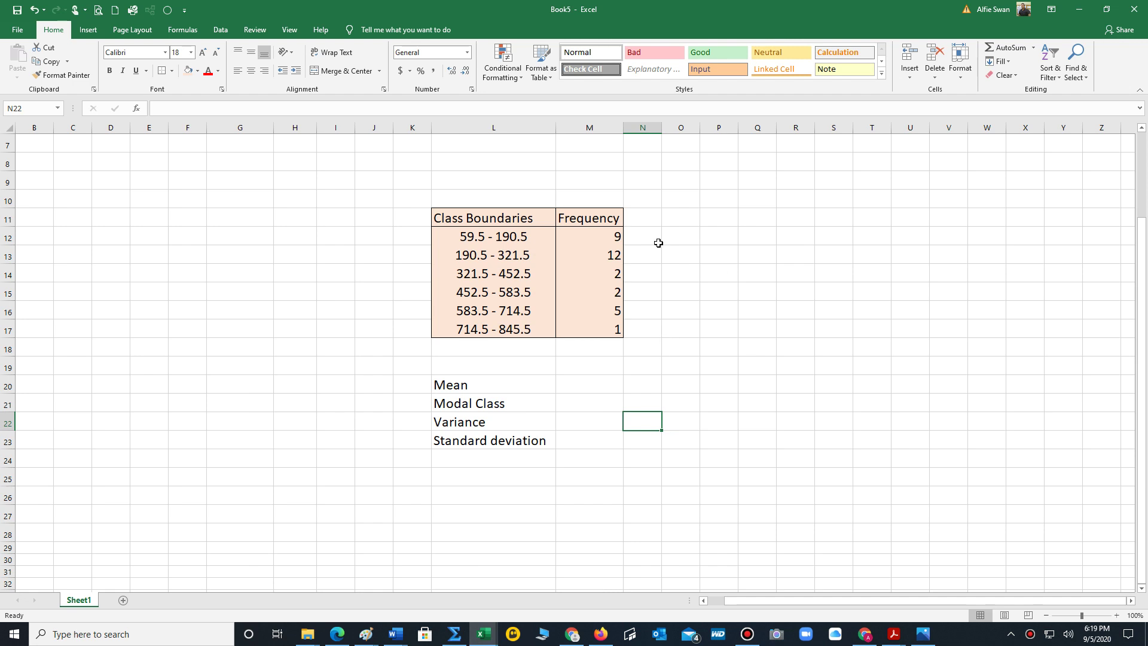
click(639, 219)
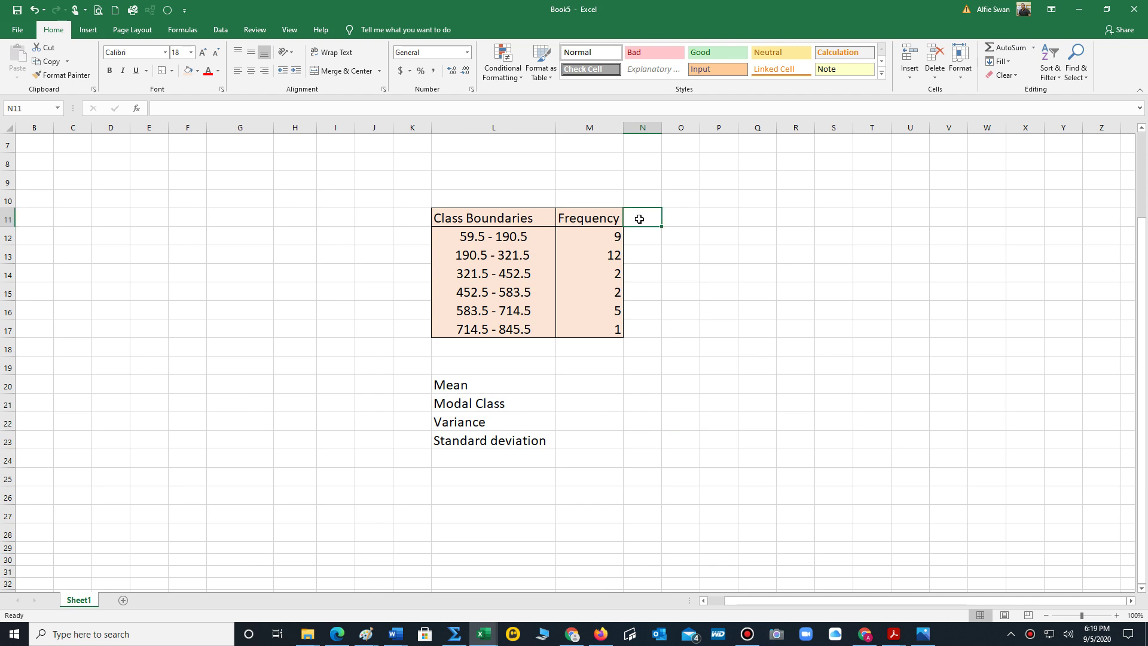
text(Xm)
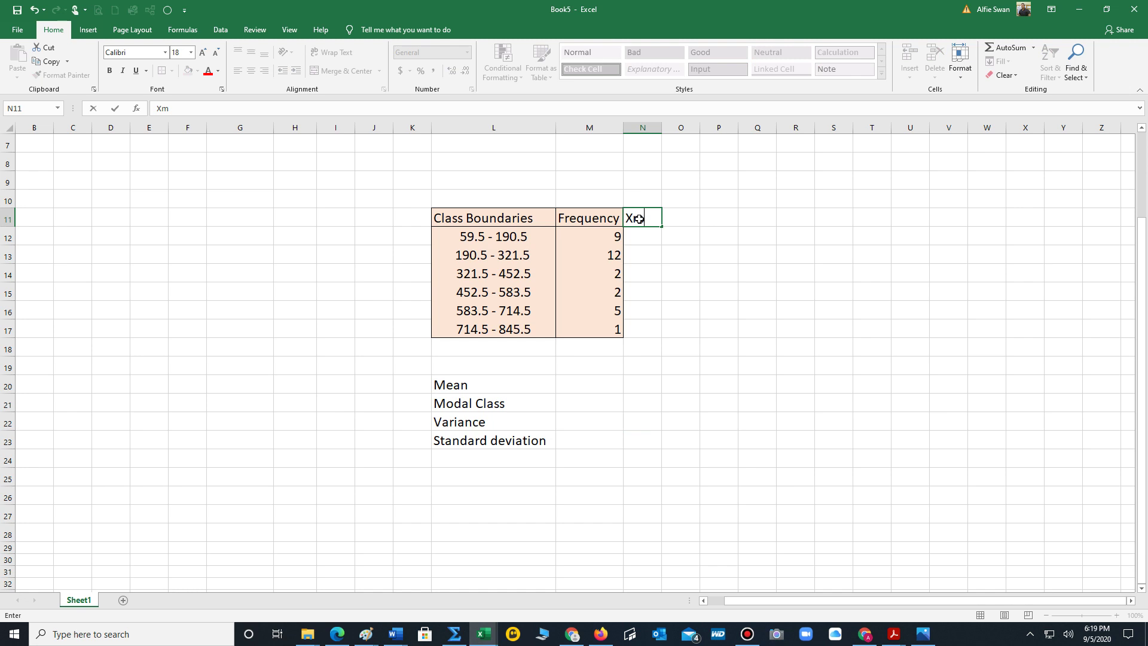
key(Tab)
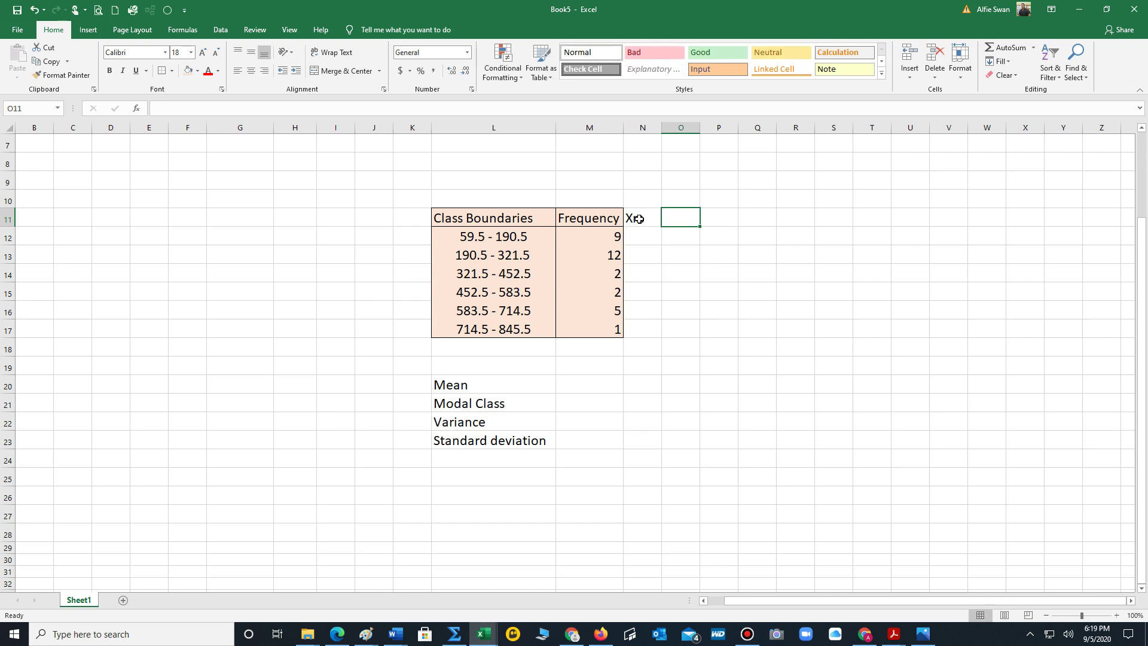
text(F)
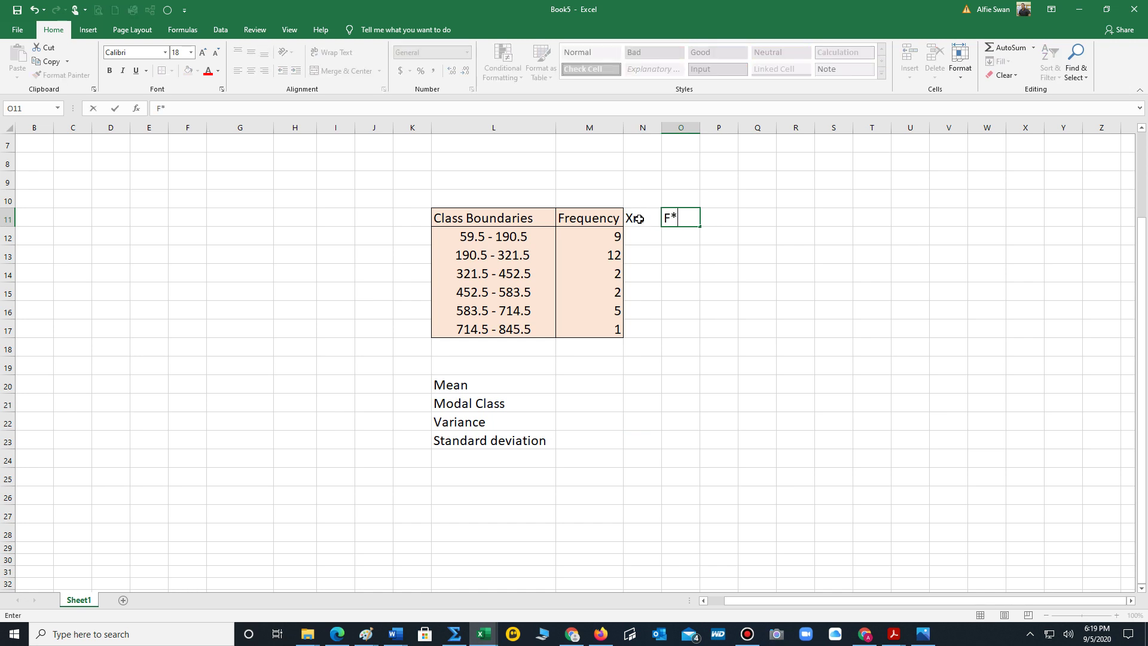
text(*X)
key(BackSpace)
text(Xm)
click(717, 214)
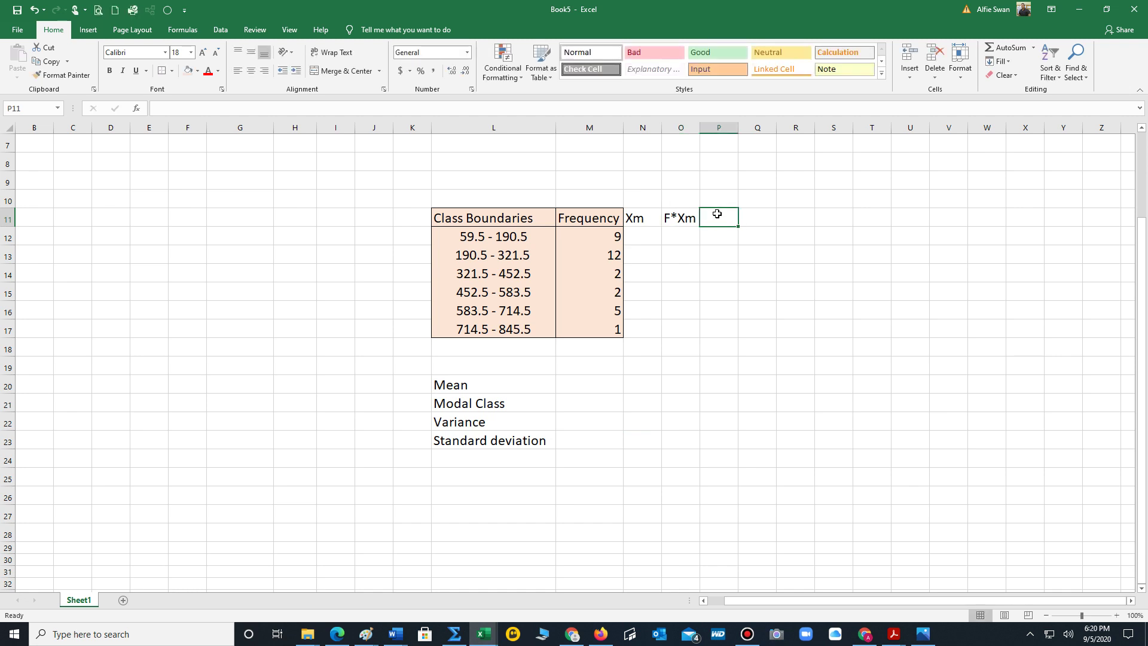
text(F*)
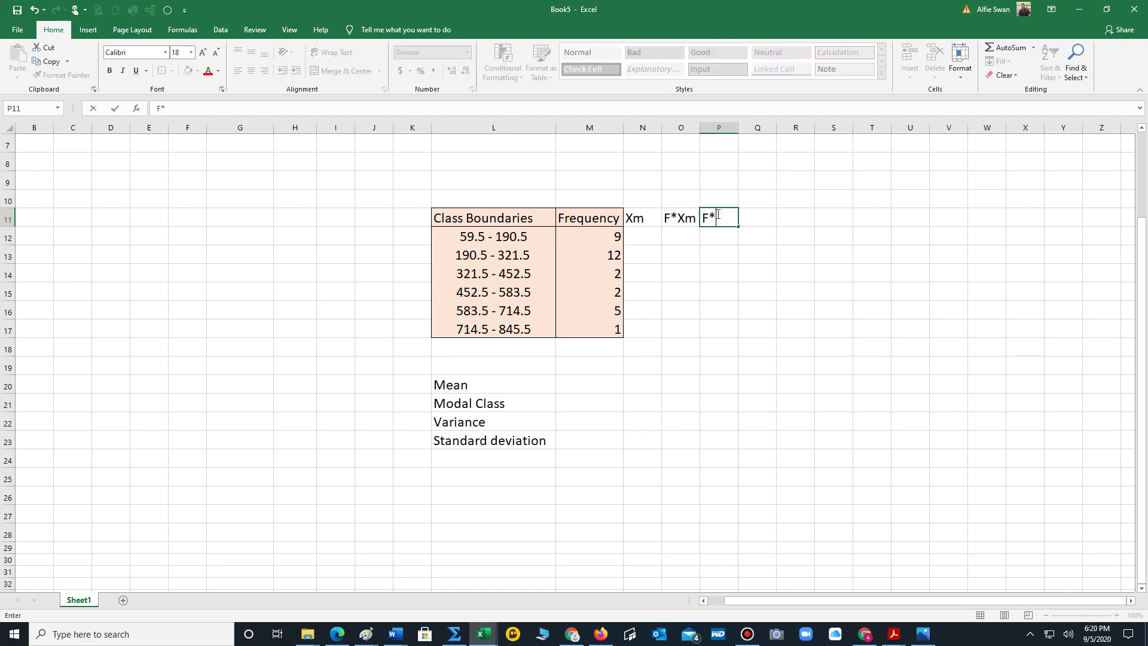
text(Xm^2)
click(921, 384)
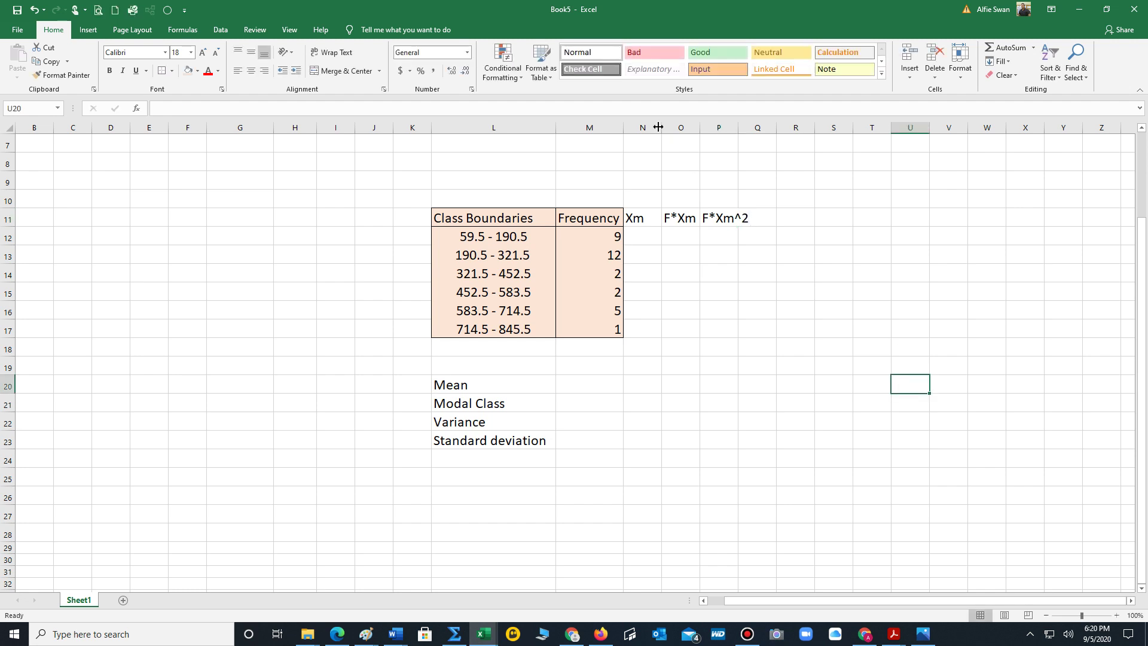
- Widen column N so the Xm heading and its values have more room
drag(662, 127, 648, 127)
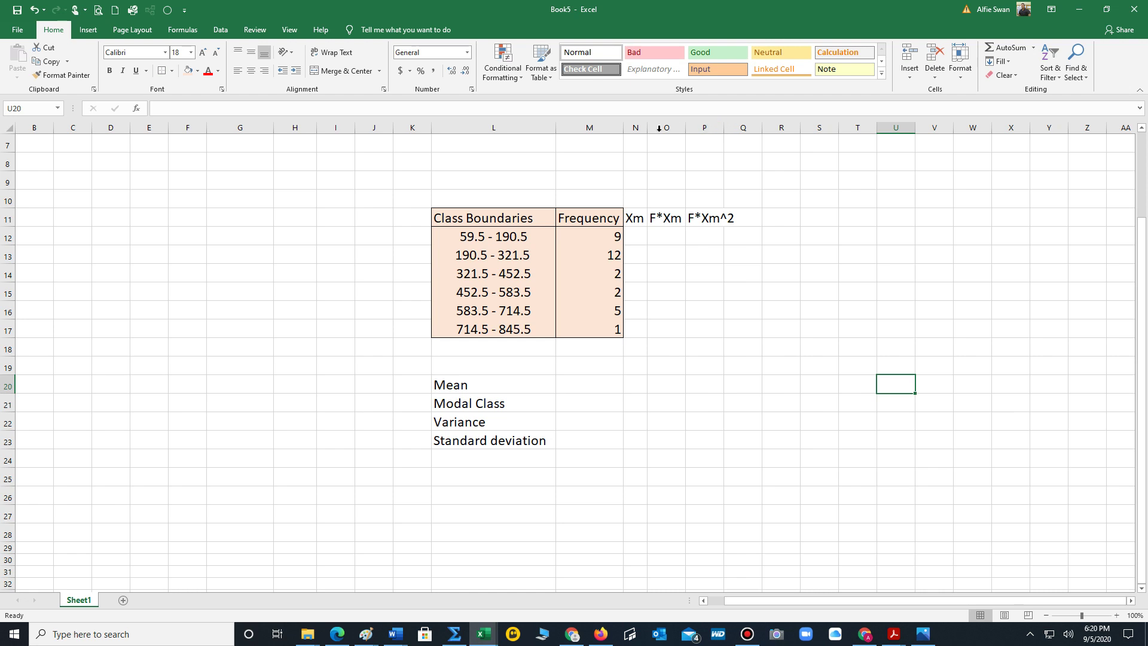
drag(647, 129, 797, 129)
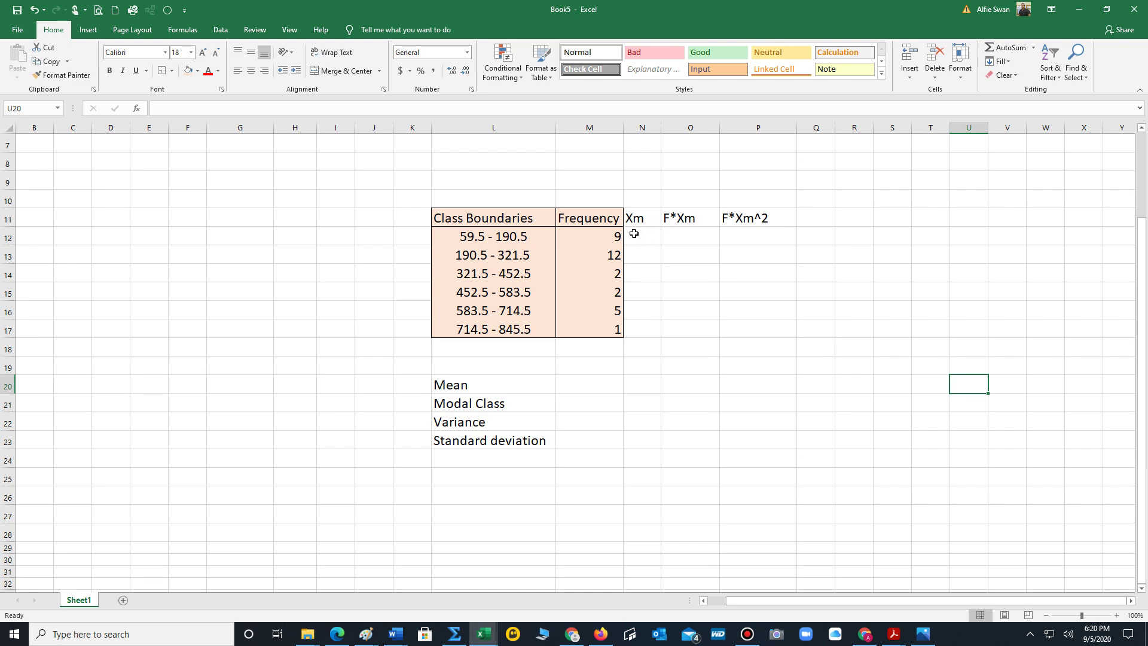
click(634, 233)
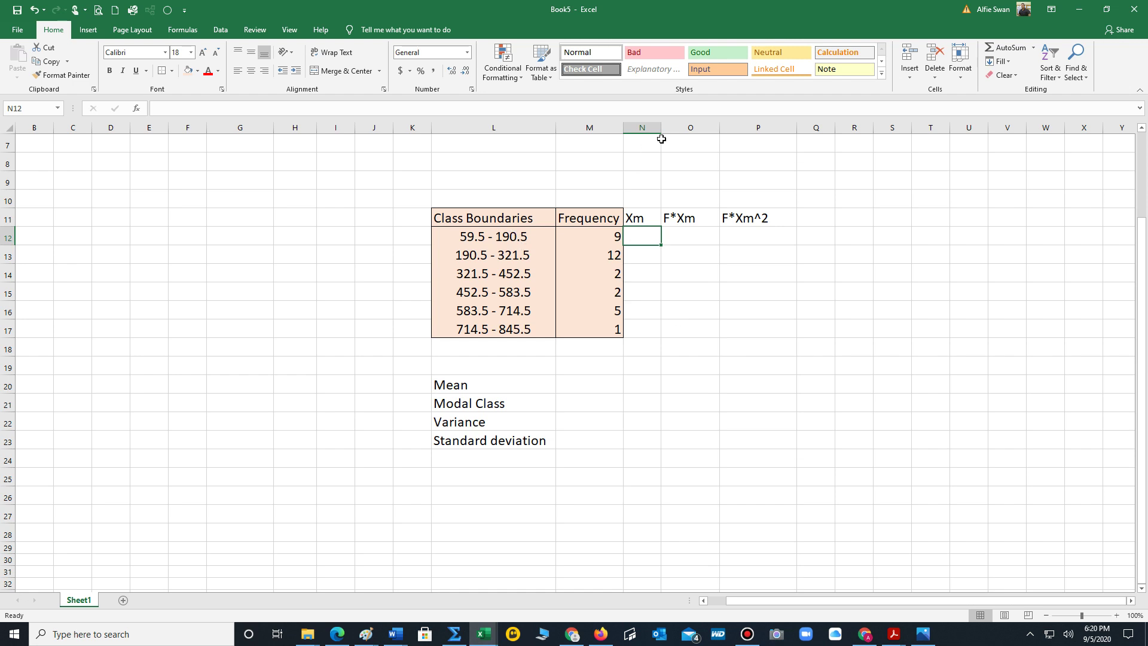
drag(668, 127, 673, 127)
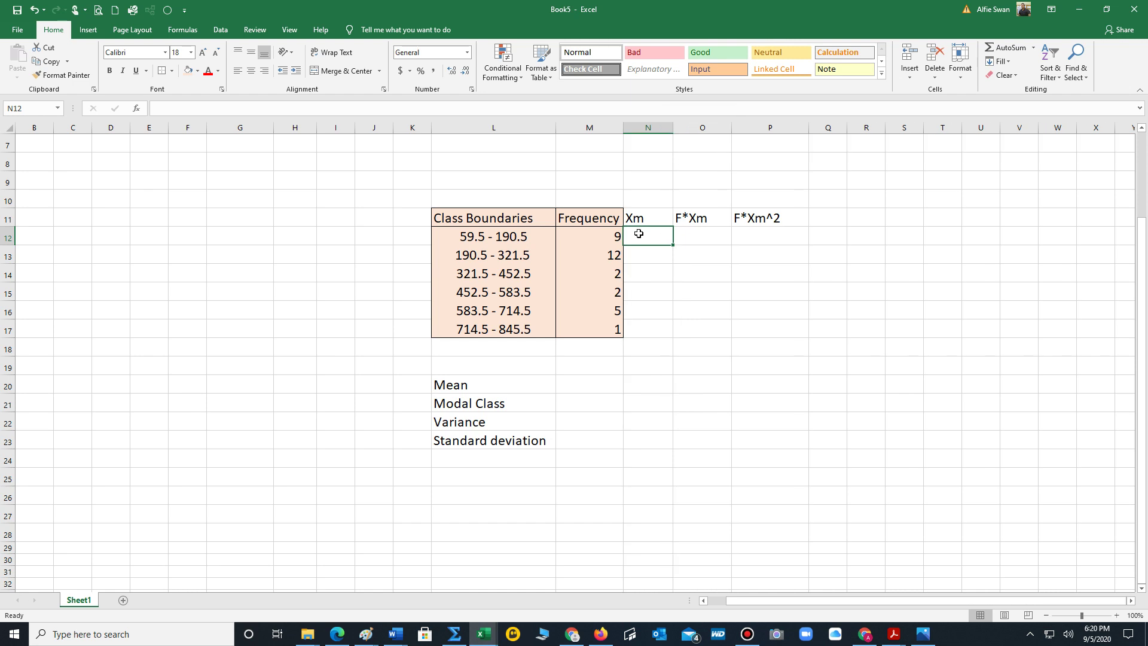
- Enter =(59.5+190.5)/2 in N12 to get the first midpoint, 125
text(=)
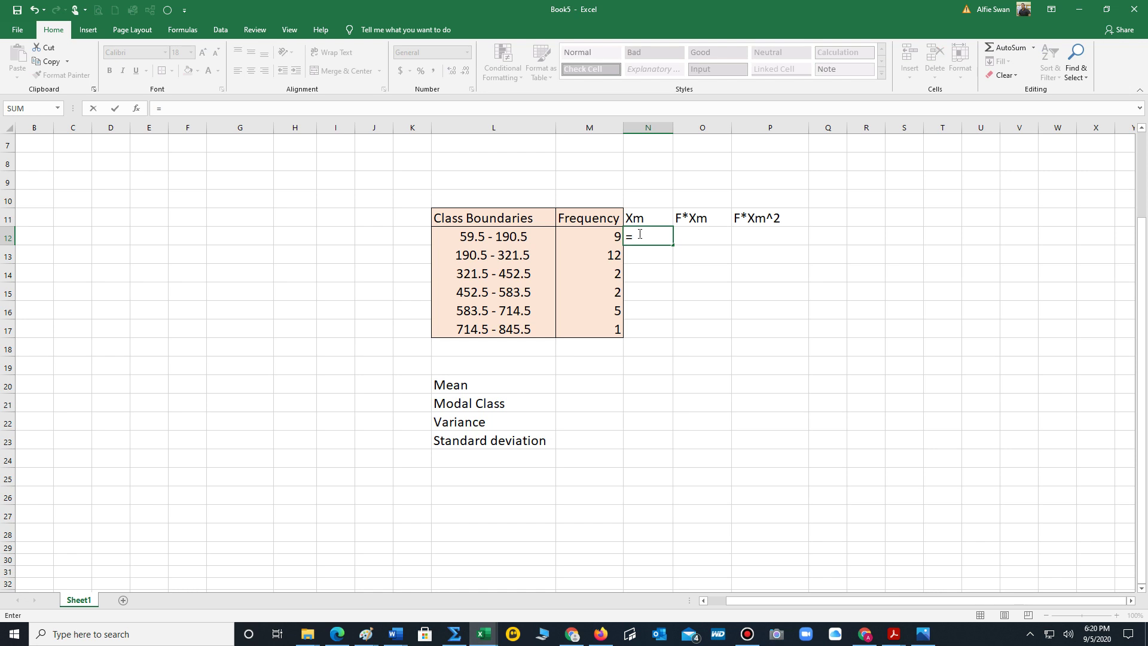
text((59.5+19.)
key(BackSpace)
text(0.5))
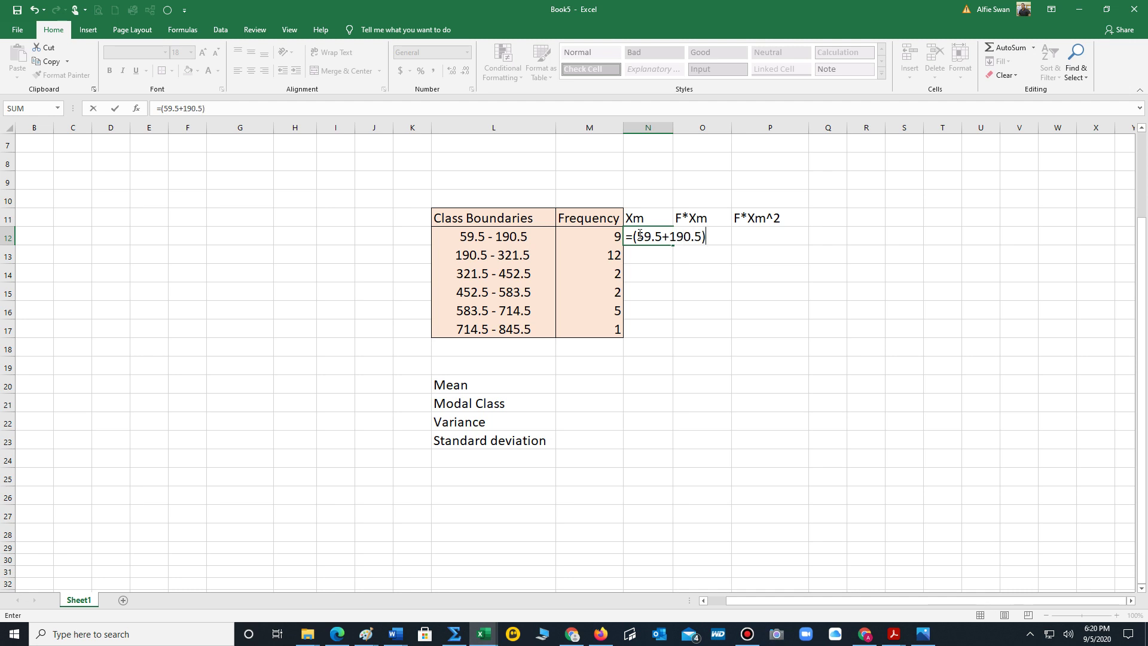
text(/2)
key(Return)
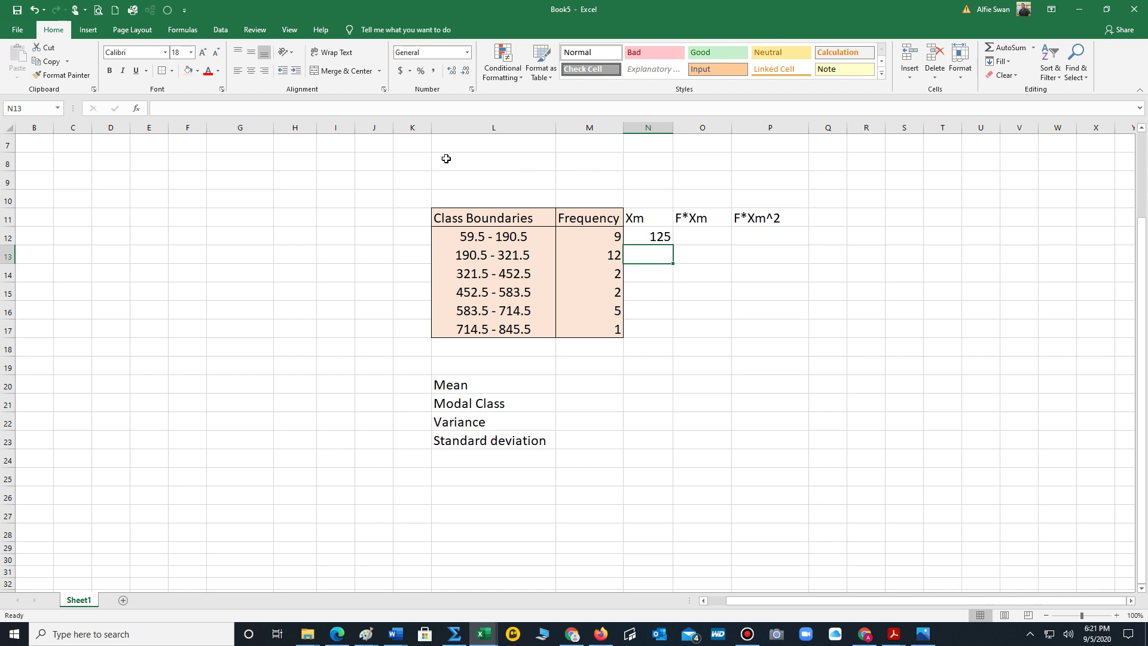
- Label L26 'Class Width =' and compute 131 in M26 with =190.5-59.5
click(505, 497)
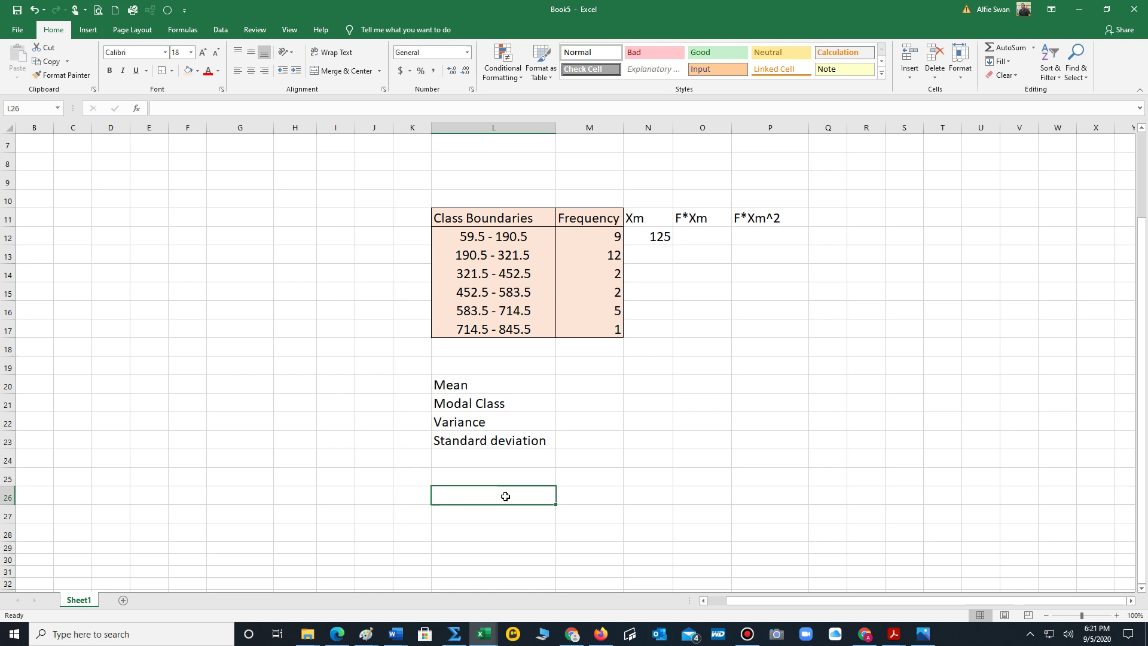
text(Class)
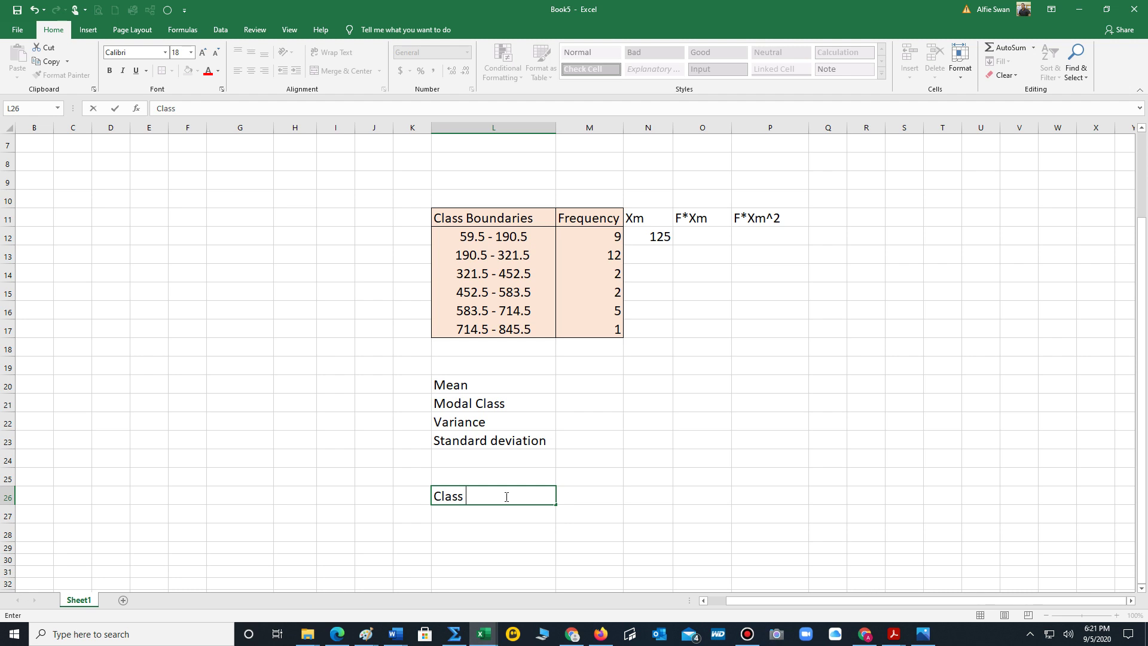
text(Width =)
key(Tab)
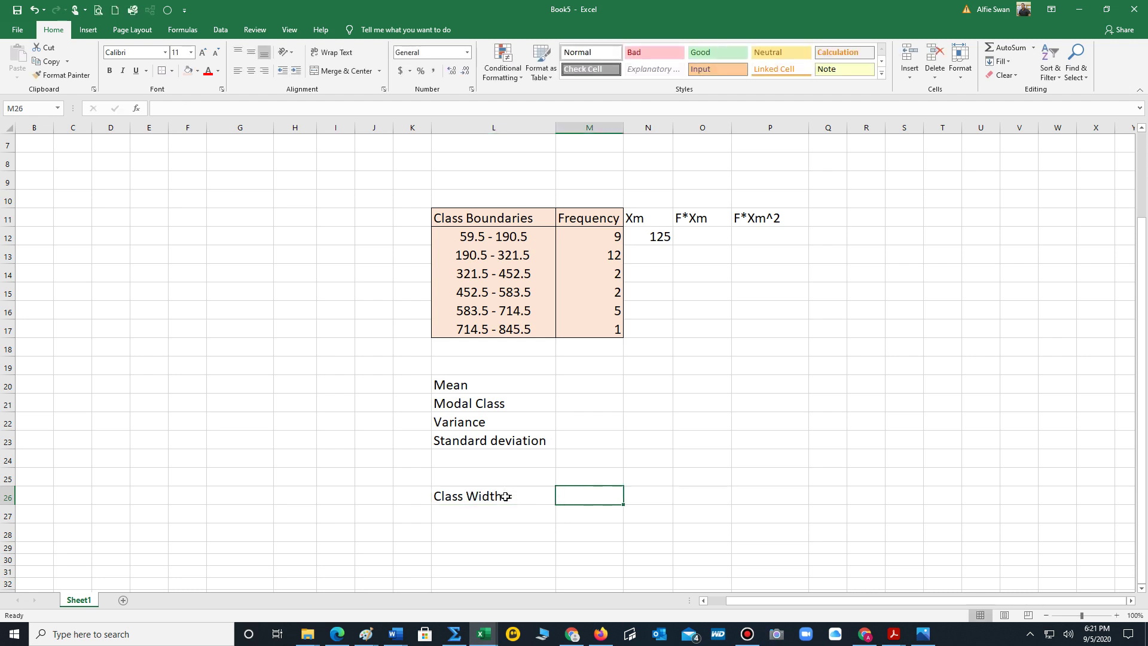
text(=)
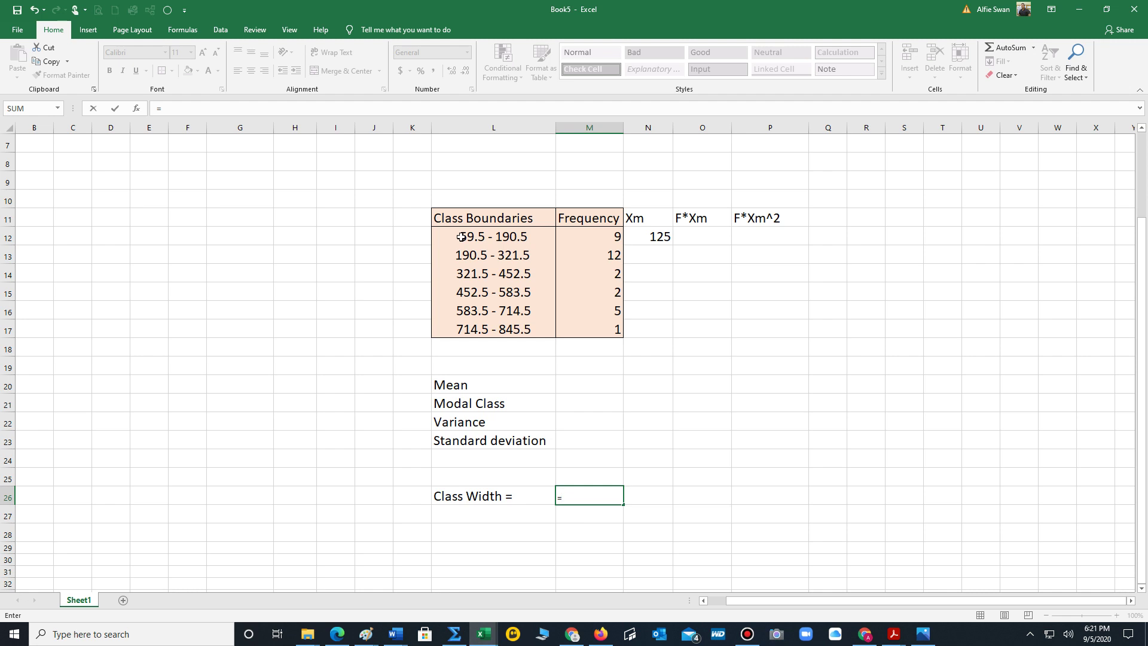
text(131)
key(Return)
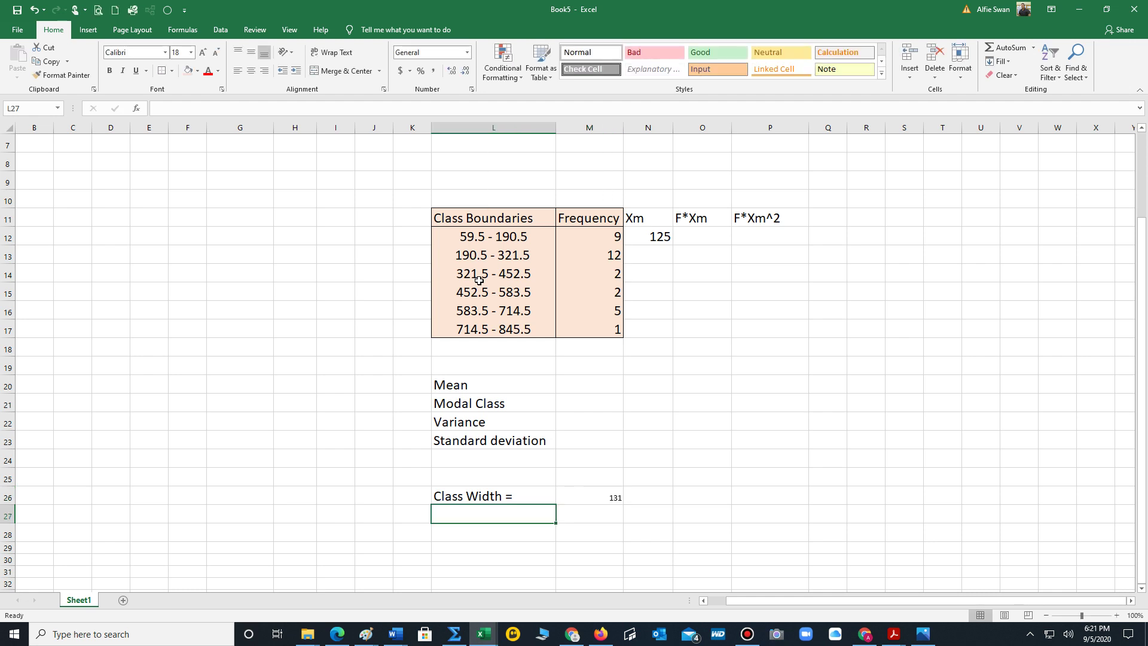
- Set the class width value 131 in M26 to font size 18
click(587, 494)
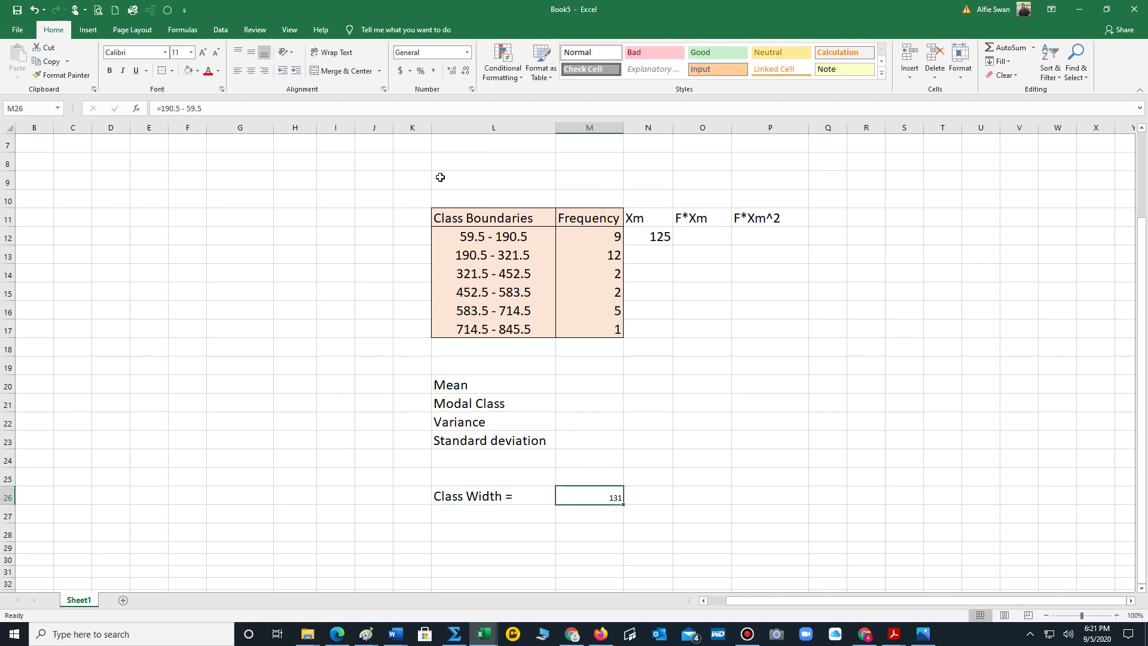
click(191, 52)
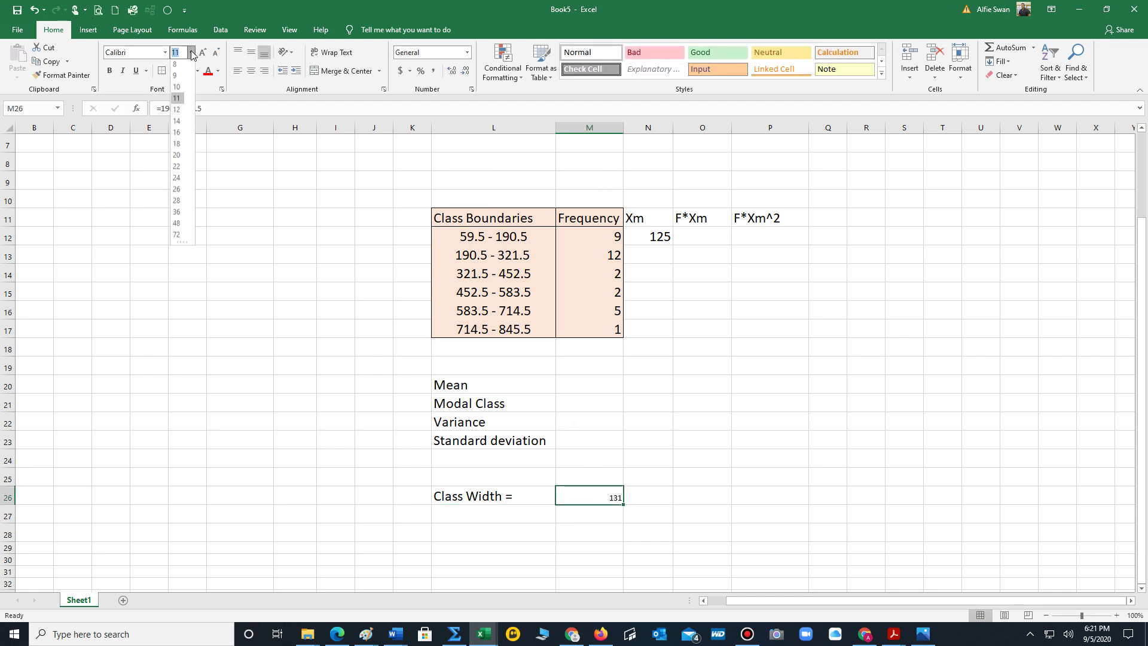
click(192, 53)
click(191, 53)
click(181, 147)
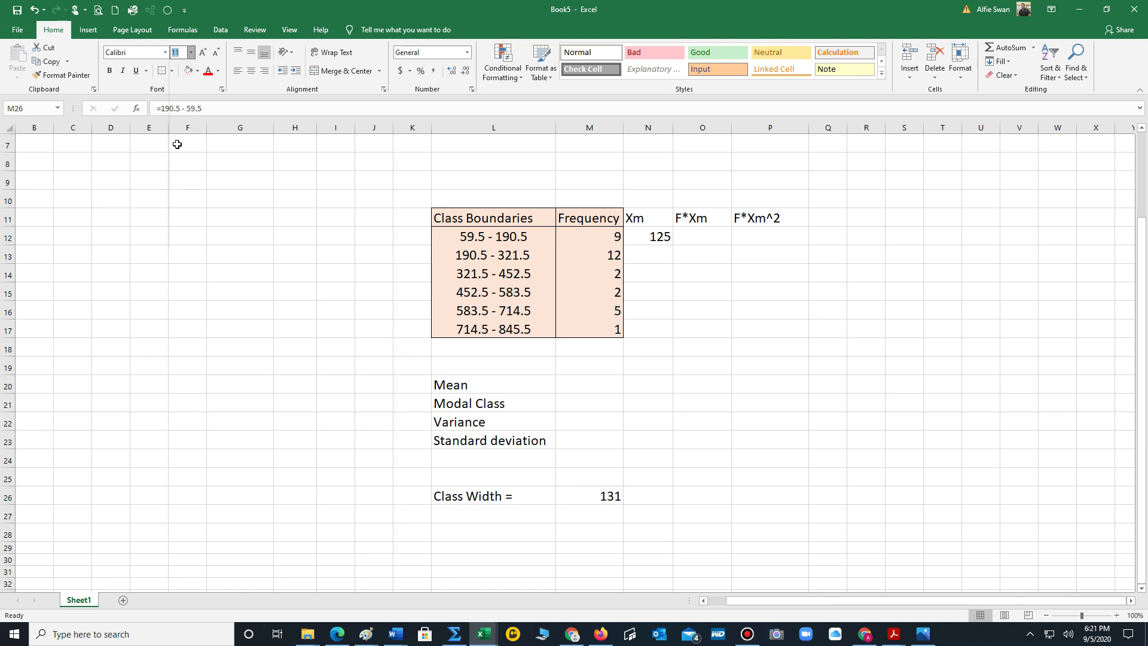
click(684, 440)
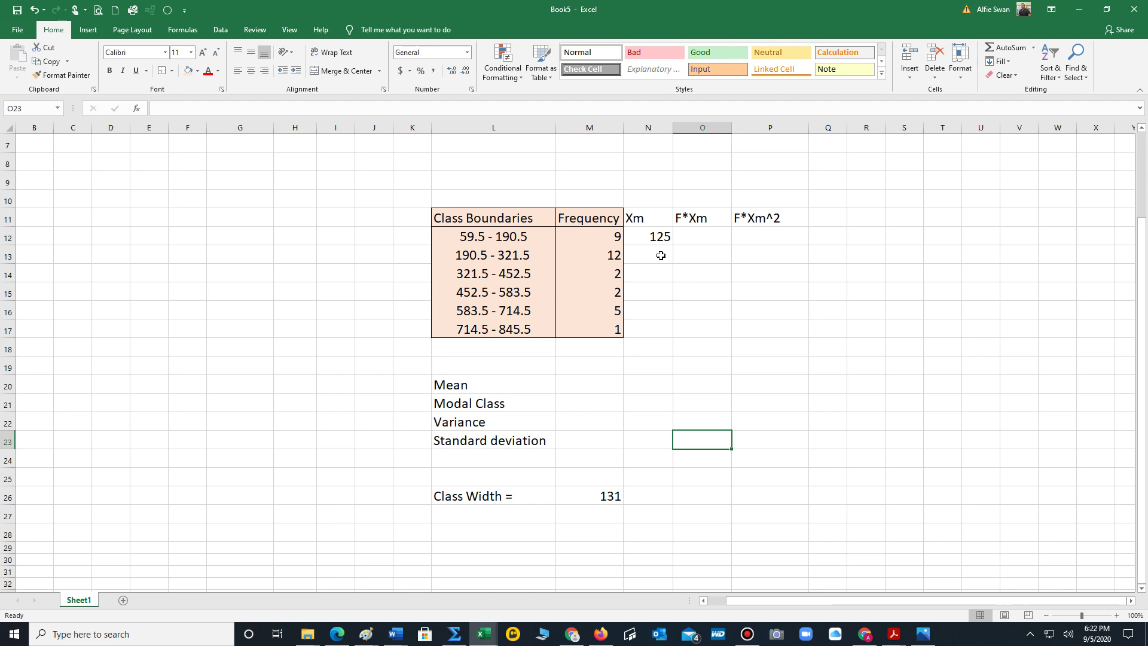
- Enter =N12+131 in N13 and fill it down to N17, giving midpoints 256 through 780
click(640, 256)
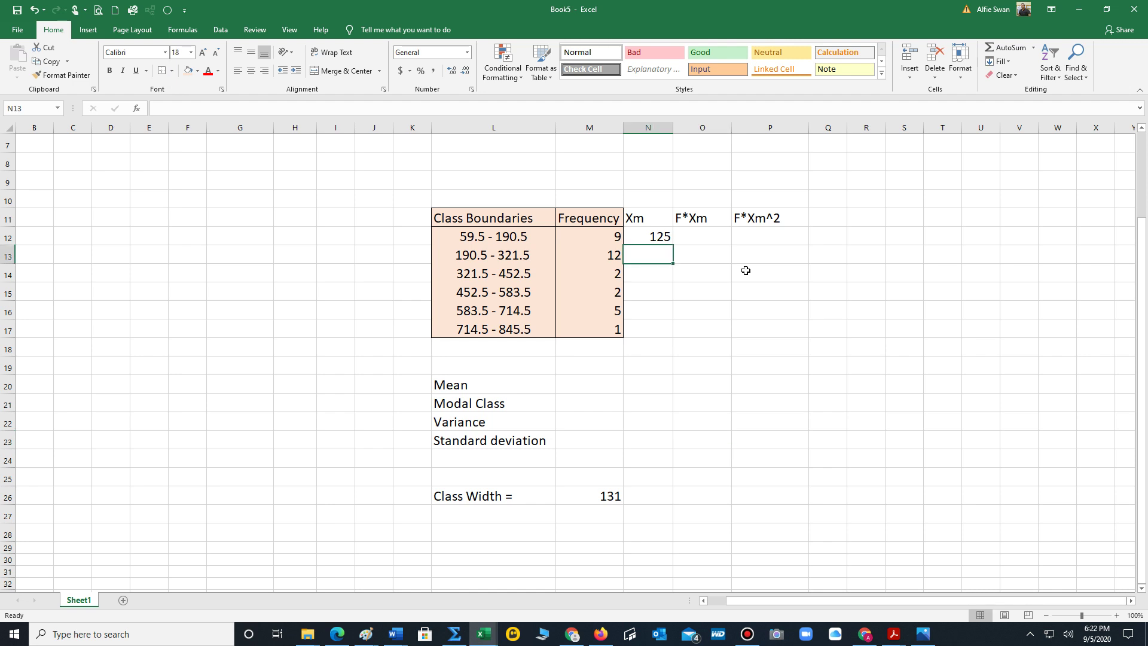
text(=)
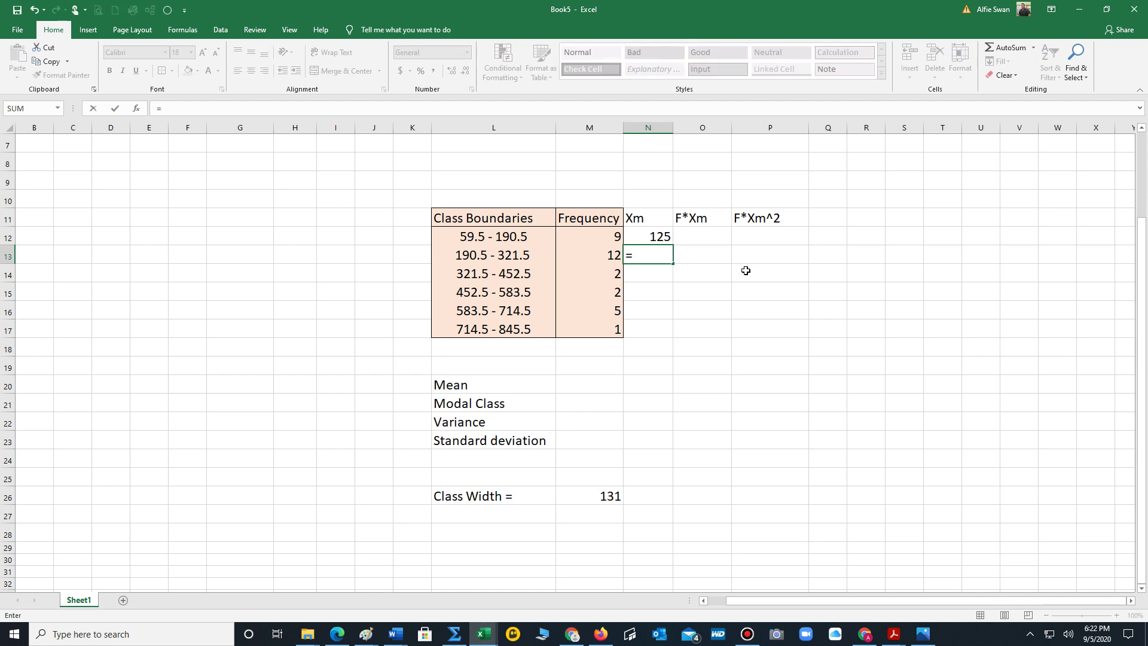
click(657, 237)
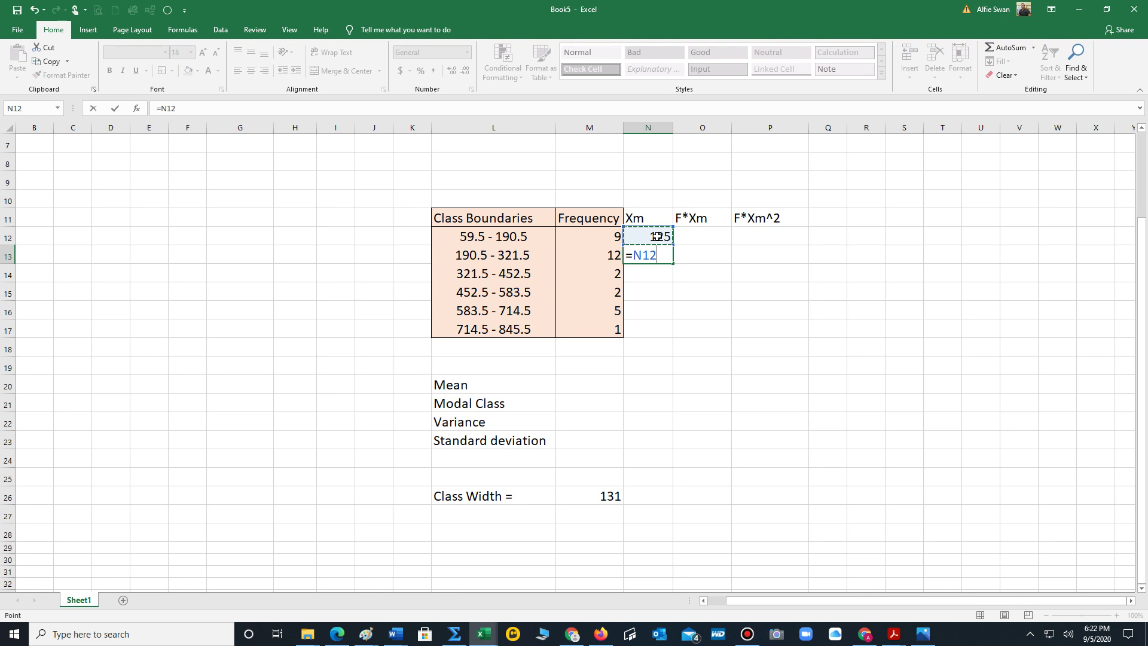
text(+131)
key(Return)
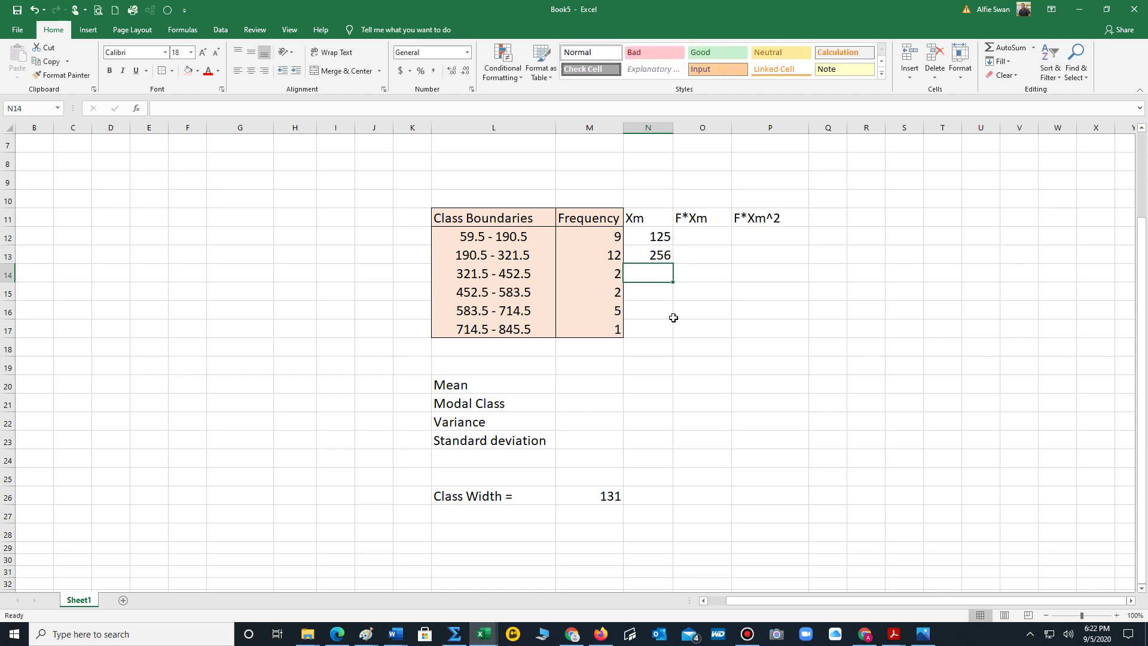
click(658, 248)
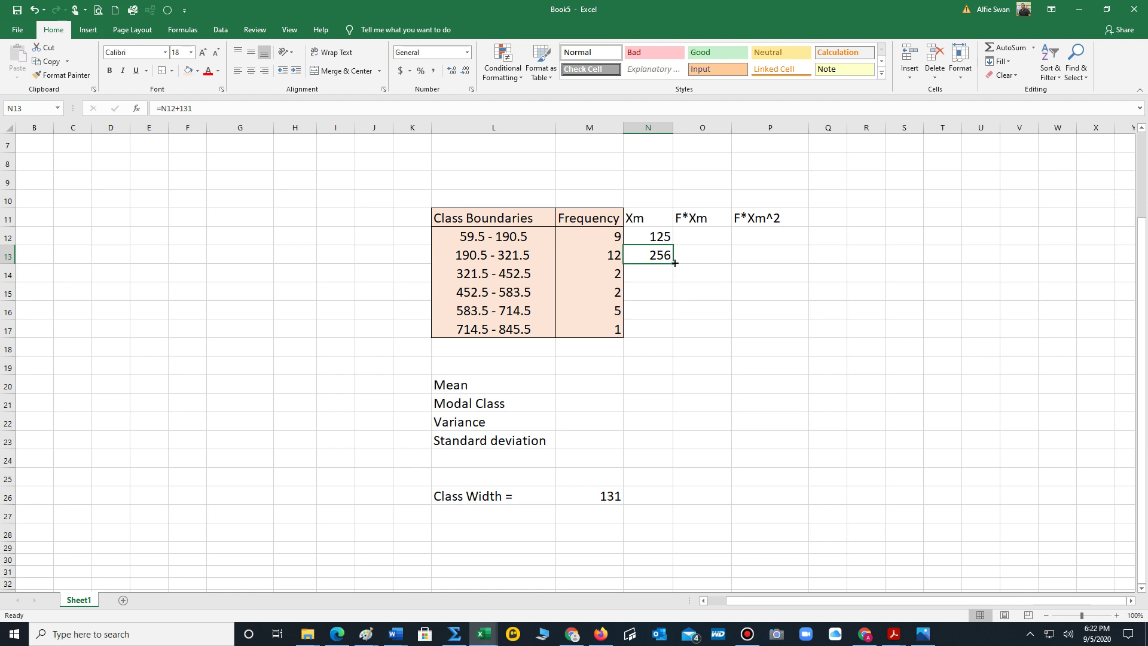
drag(675, 263, 676, 336)
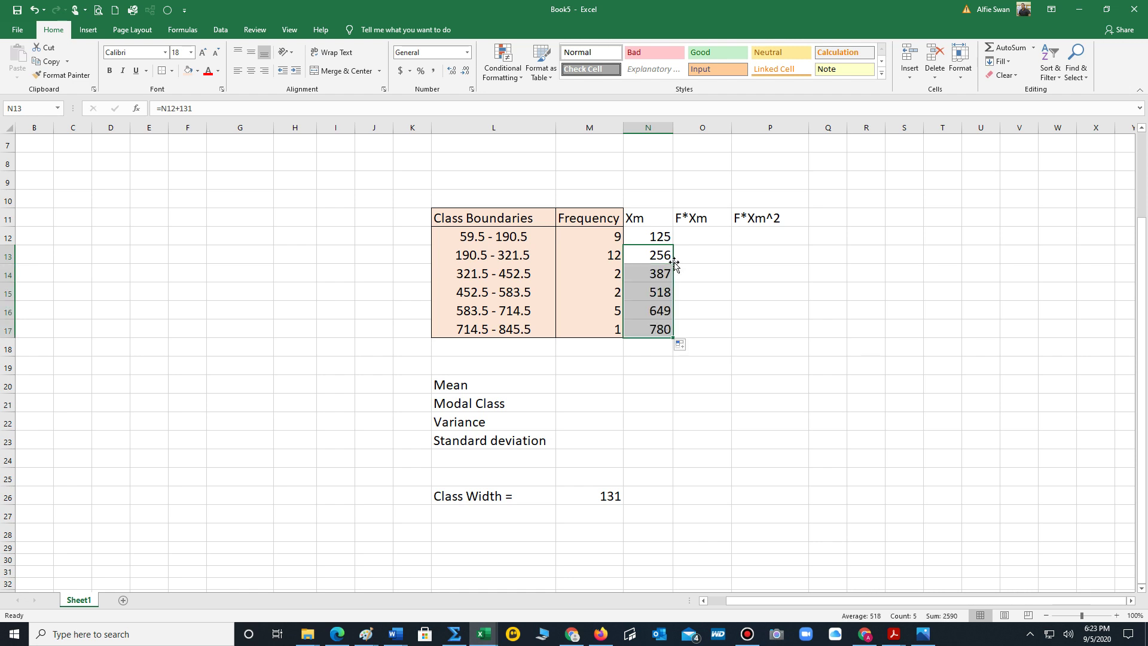
click(850, 308)
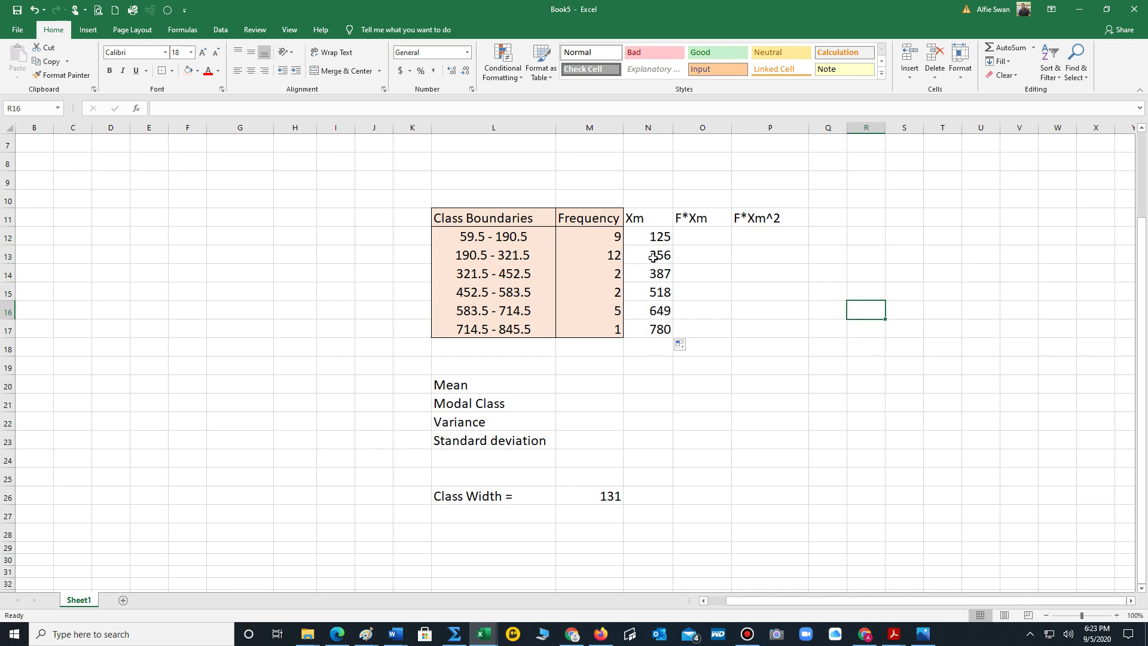
click(694, 237)
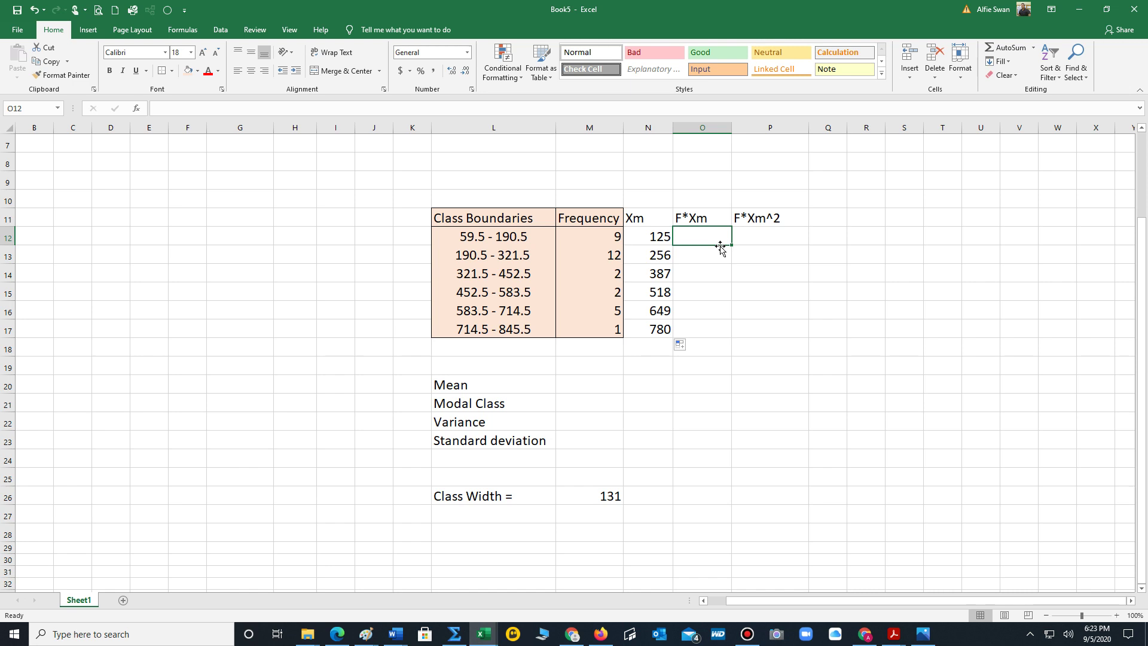
- Enter =M12*N12 in O12 and fill it down to O17, giving 1125 through 780
text(=)
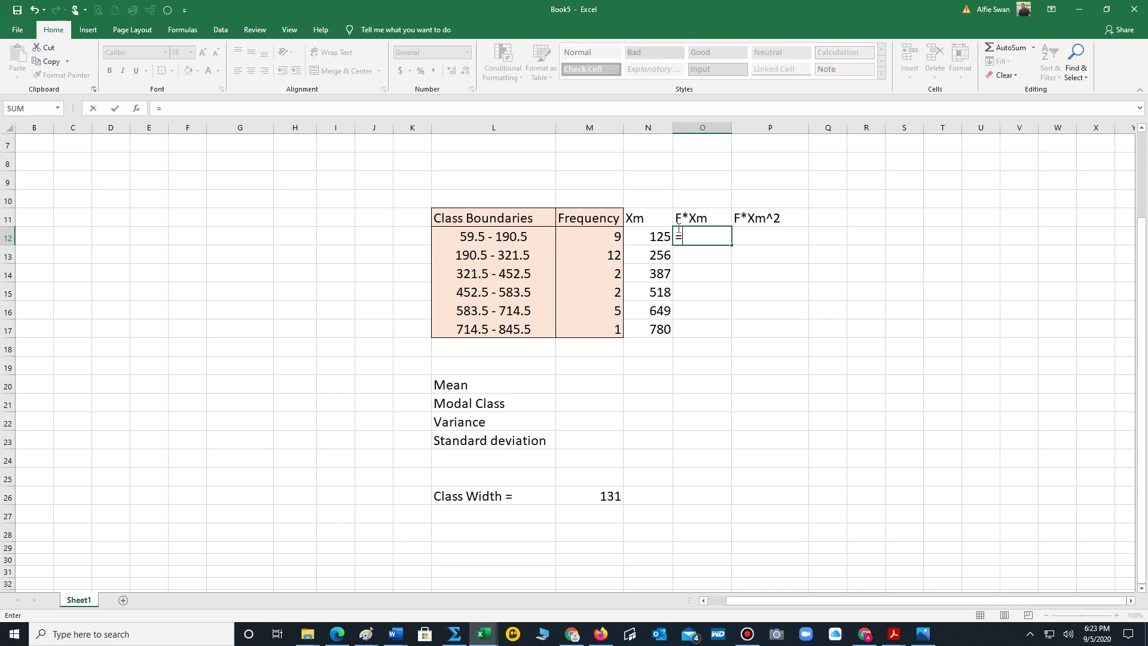
click(606, 237)
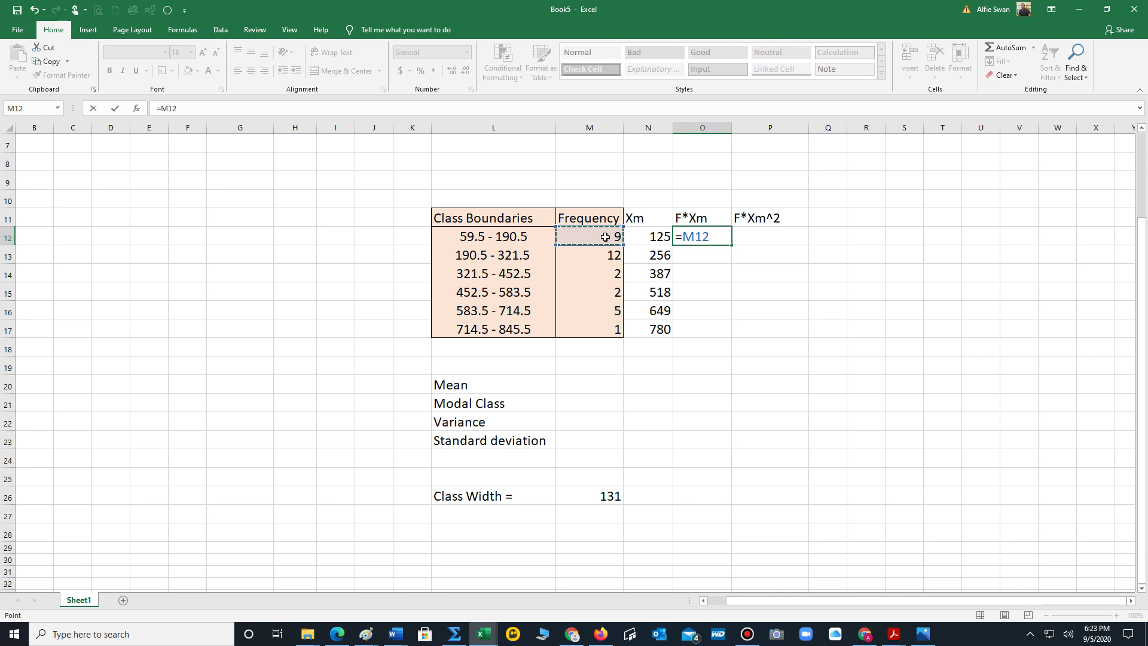
text(*)
click(655, 235)
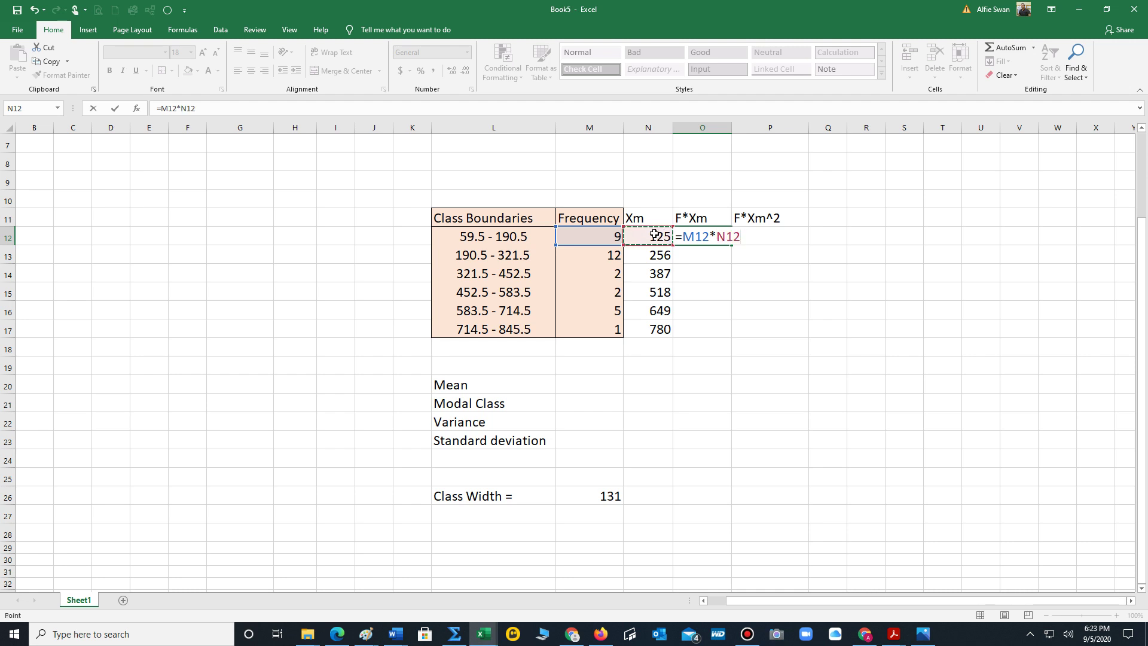
key(Return)
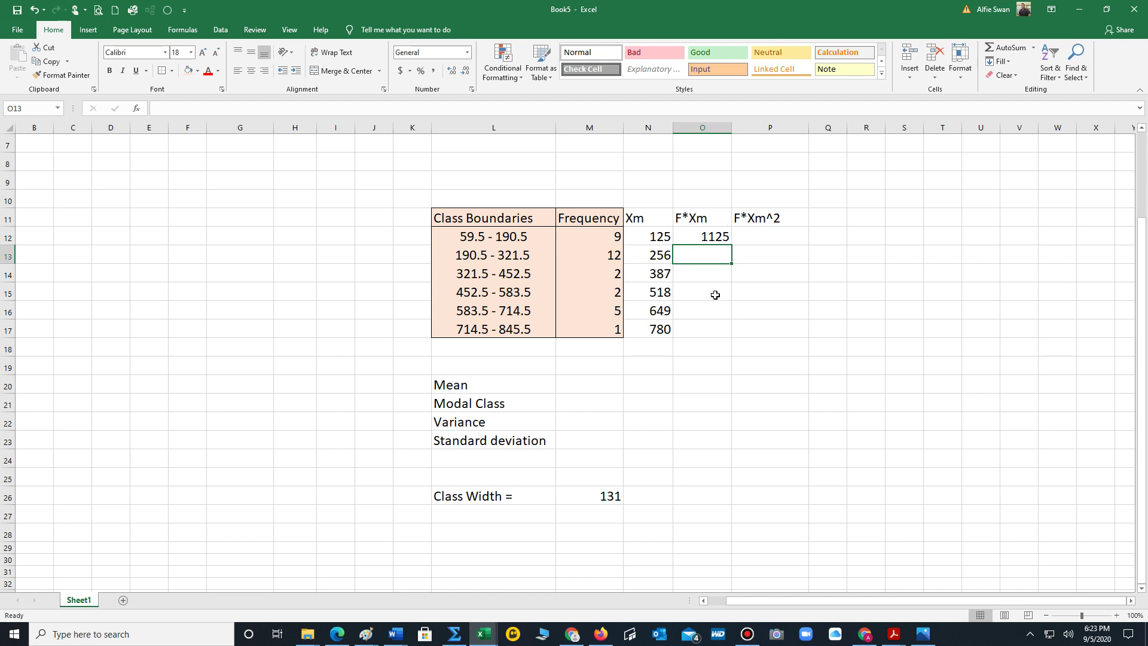
click(711, 233)
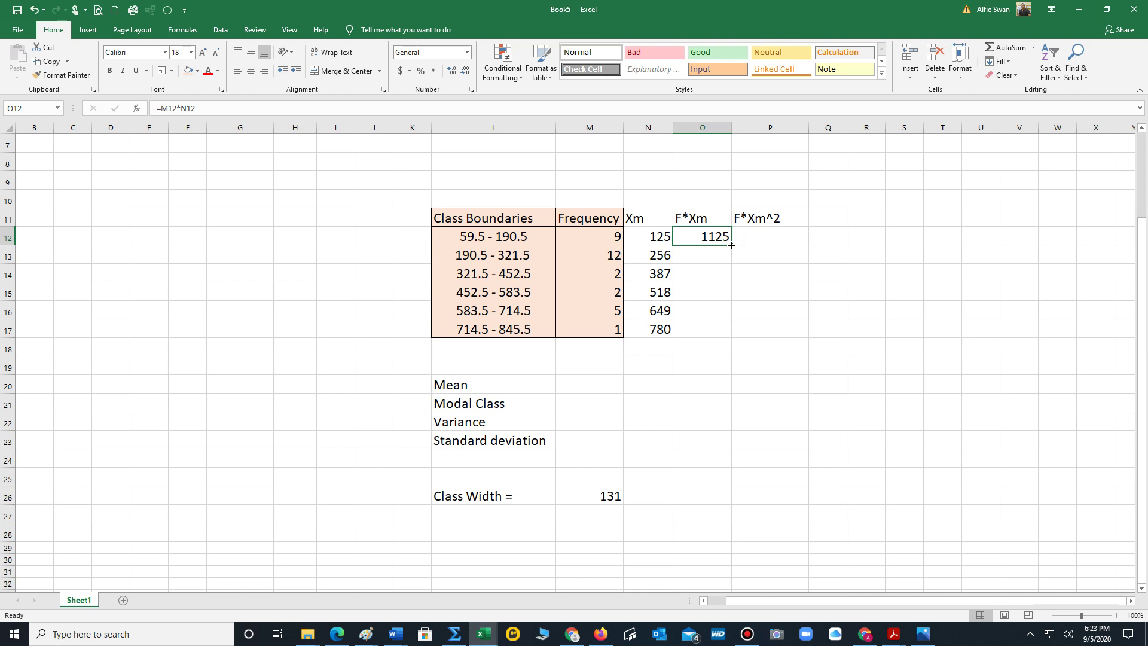
drag(731, 245, 722, 336)
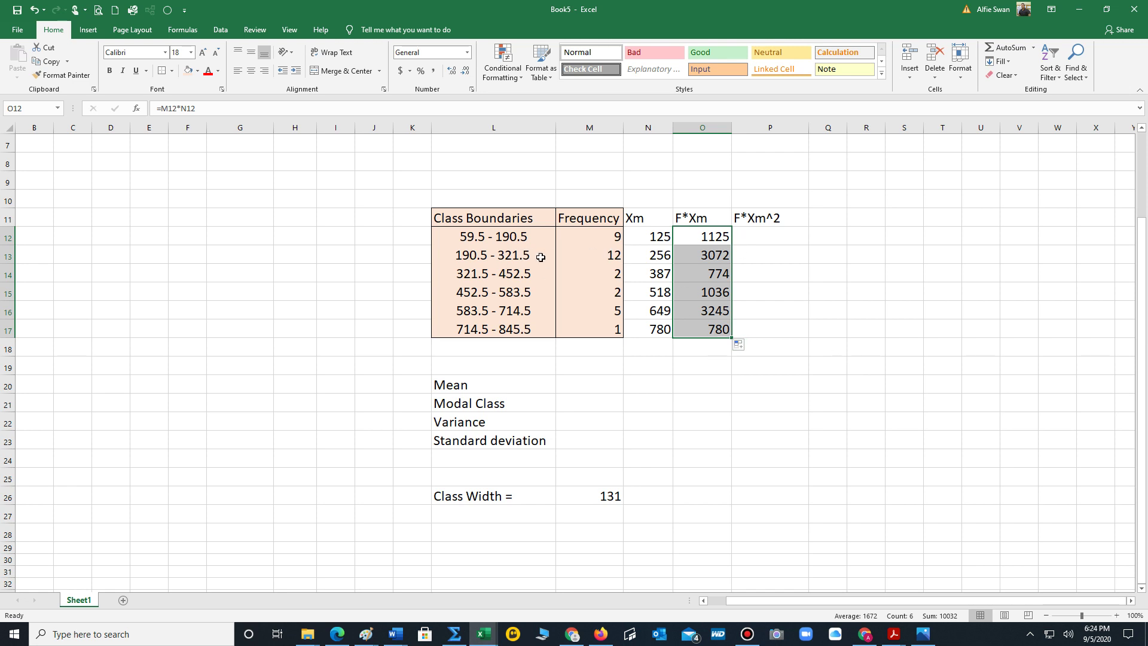
click(912, 370)
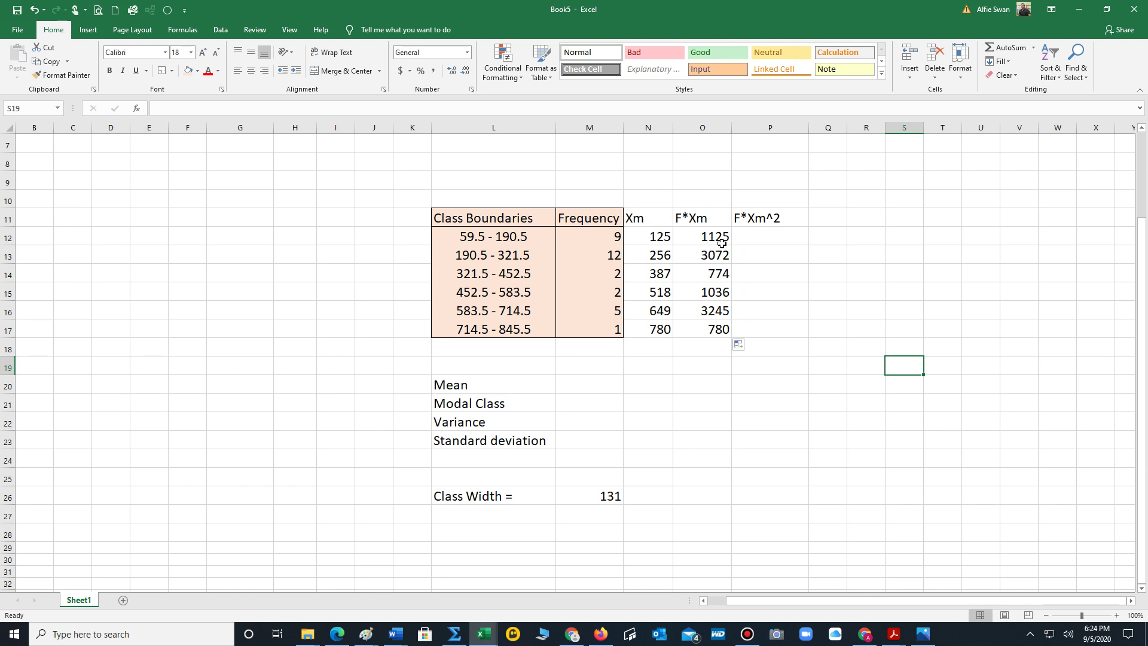
- Enter =N12*O12 in P12, giving the first F*Xm^2 value 140625
click(755, 238)
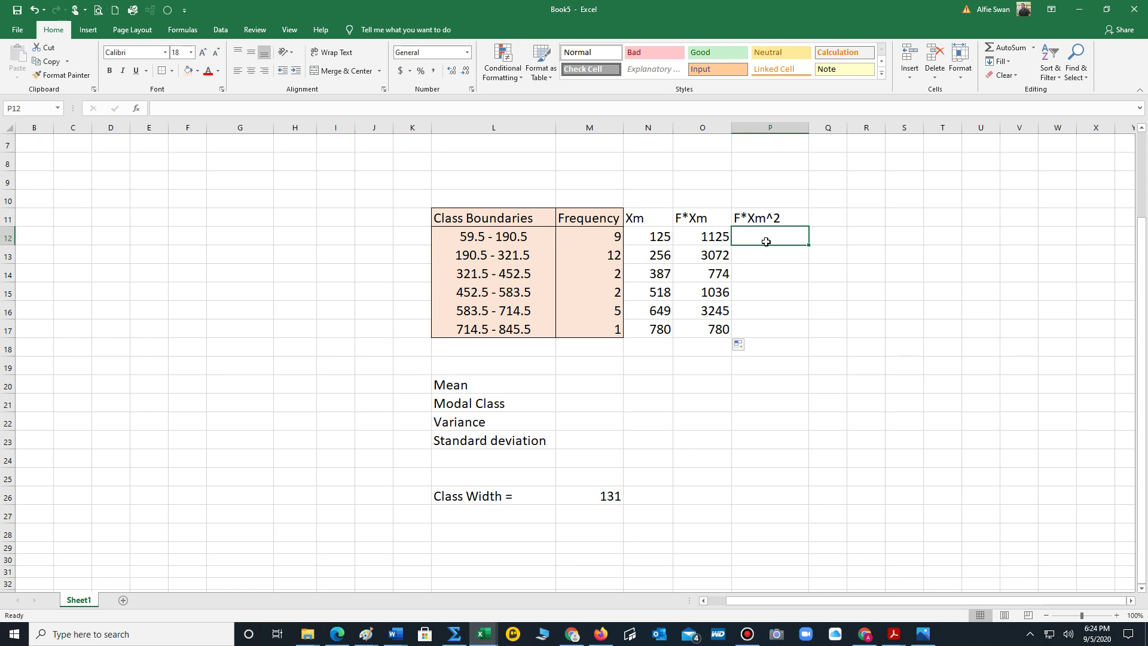
text(=)
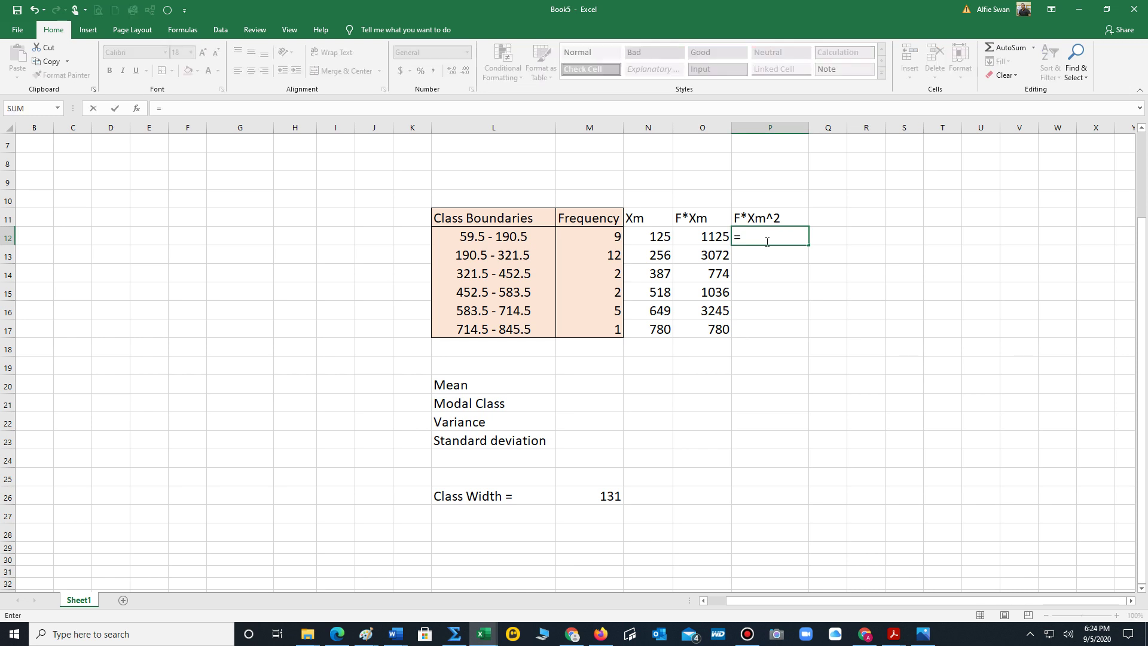
click(657, 233)
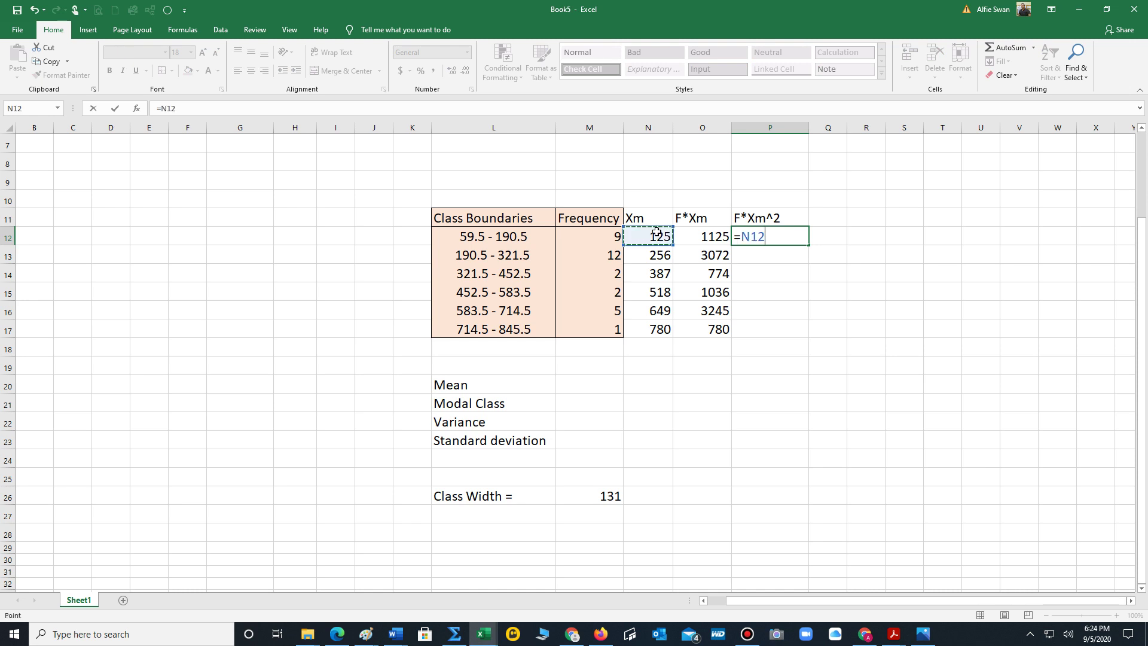
text(*)
click(715, 235)
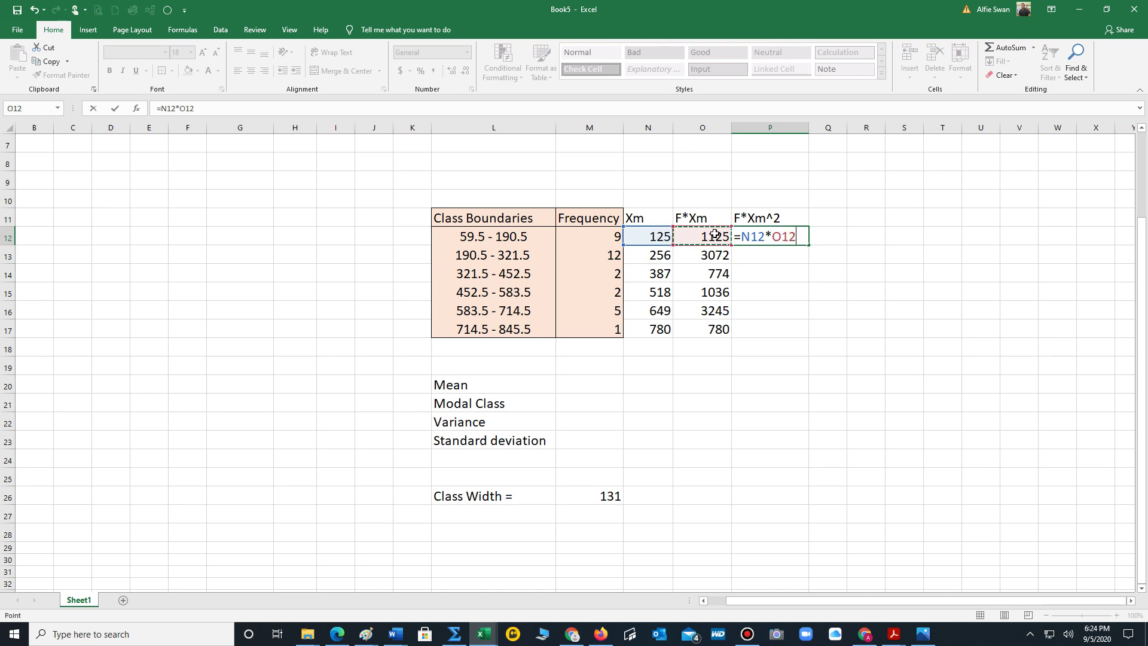
key(Return)
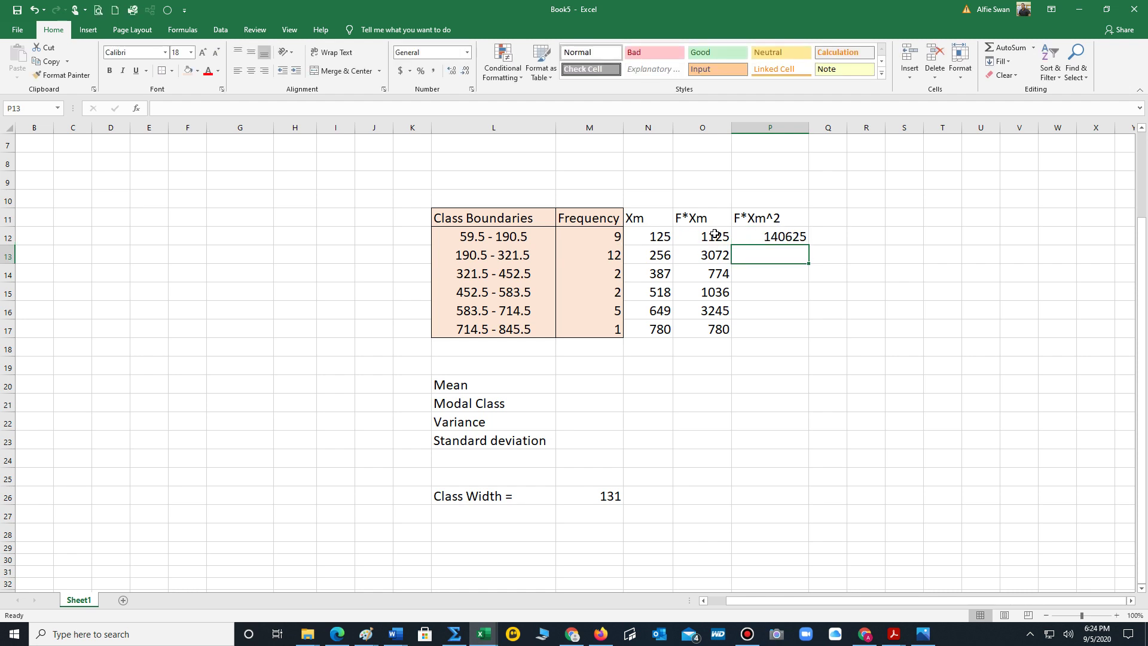
click(784, 235)
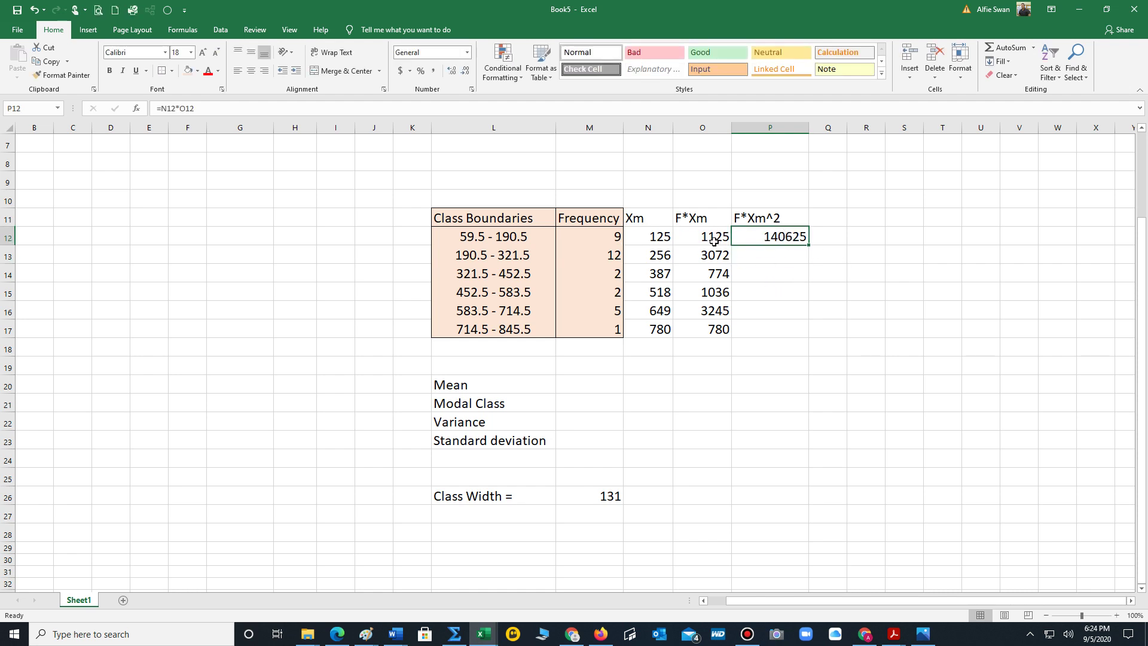
- Apply Comma Style with no decimals to O12:P16, showing values like 3,072 and 140,625
mouse_move(714, 241)
mouse_down()
mouse_move(766, 320)
mouse_move(778, 317)
mouse_up()
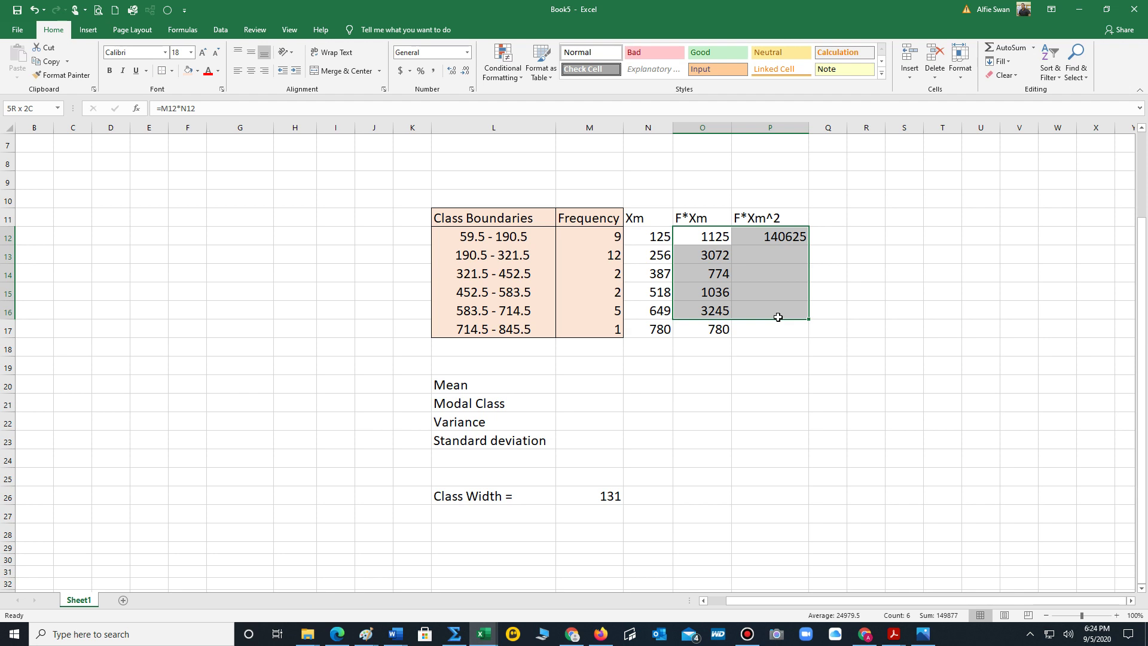
drag(779, 317, 778, 317)
click(436, 71)
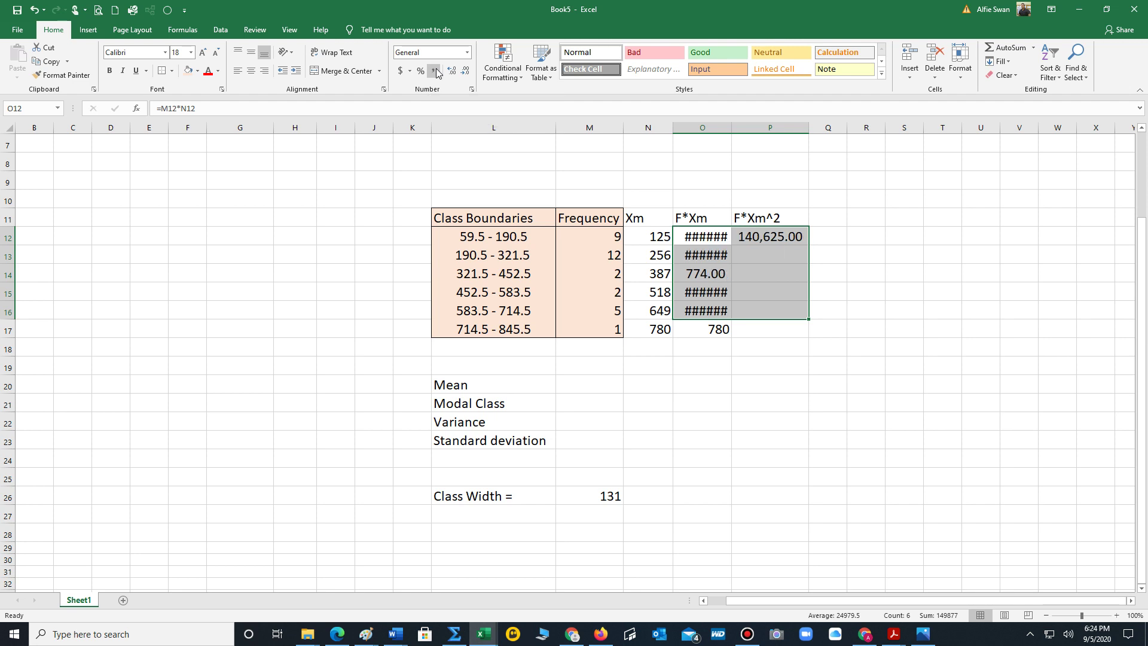
click(466, 71)
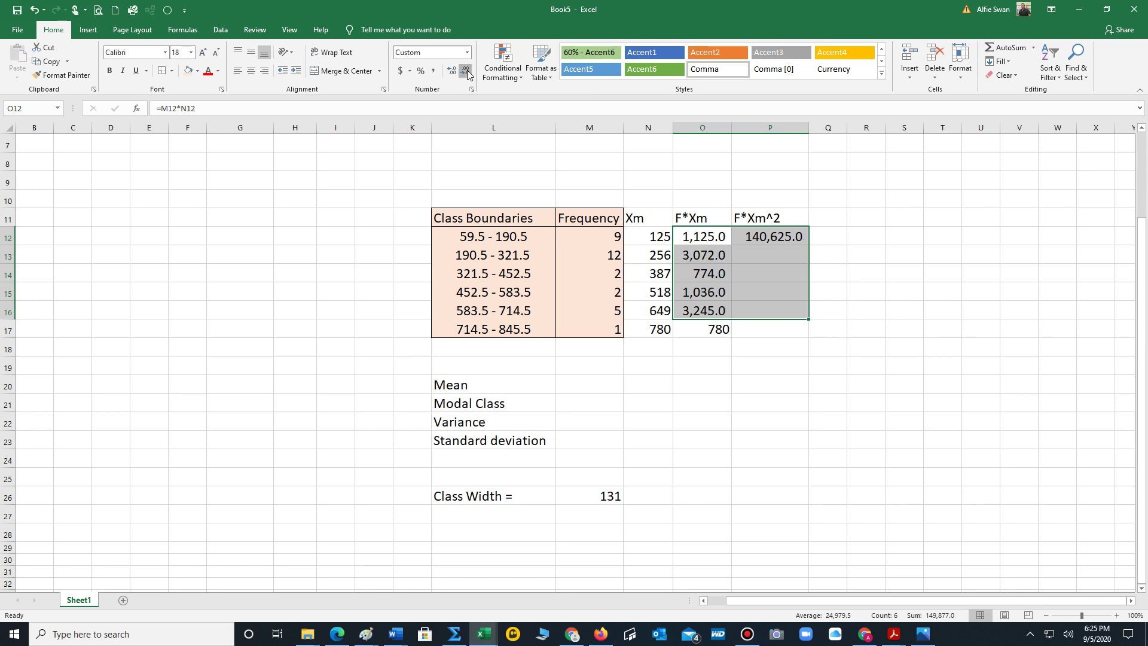
click(467, 71)
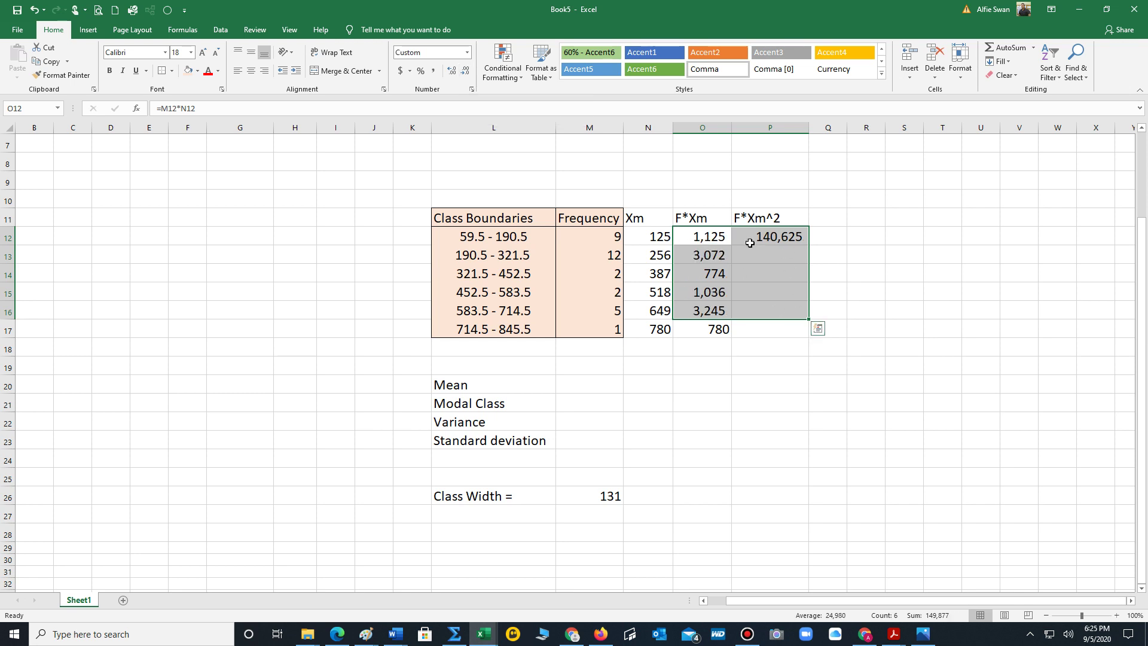
click(899, 267)
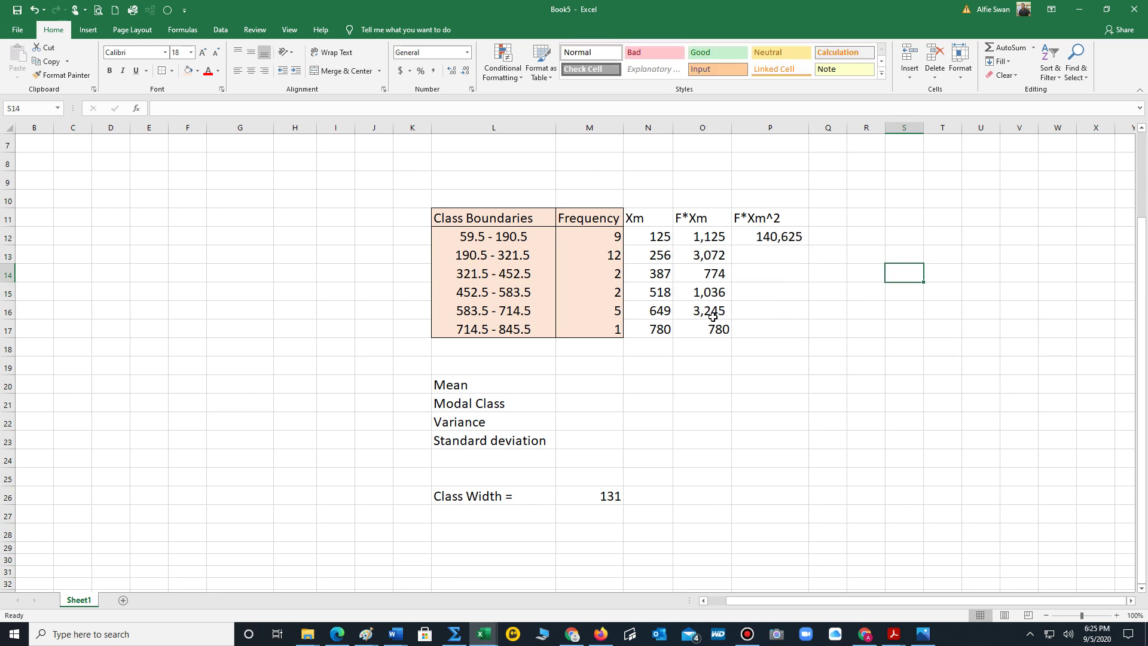
click(772, 232)
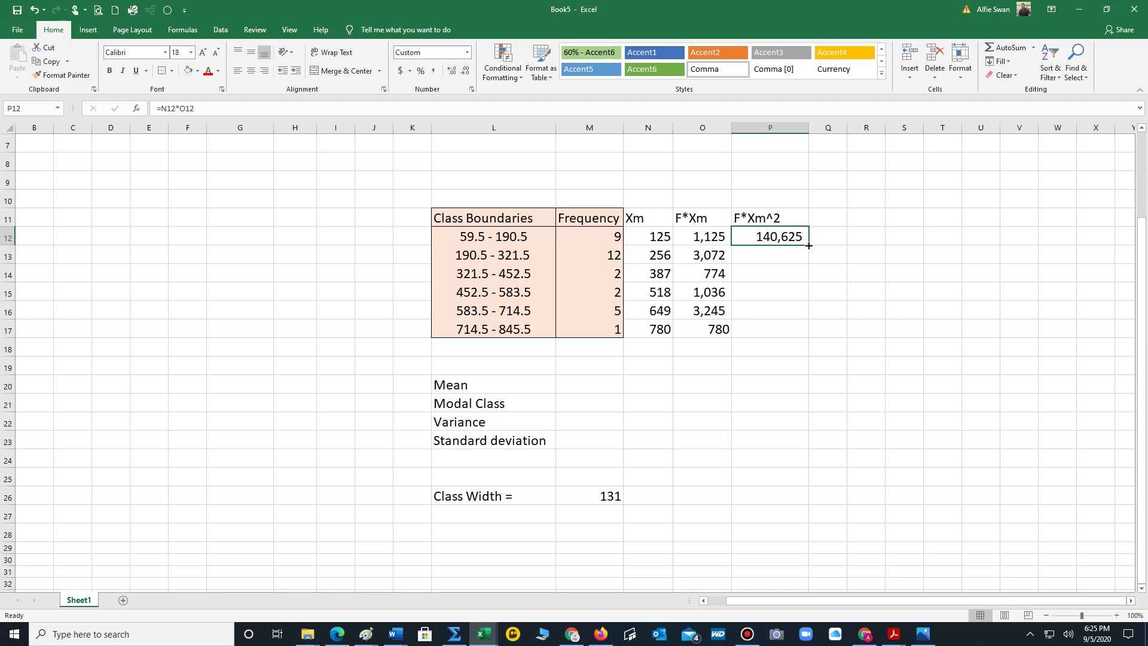
- Fill the F*Xm^2 formula down to P17, giving 786,432 through 608,400
double_click(809, 245)
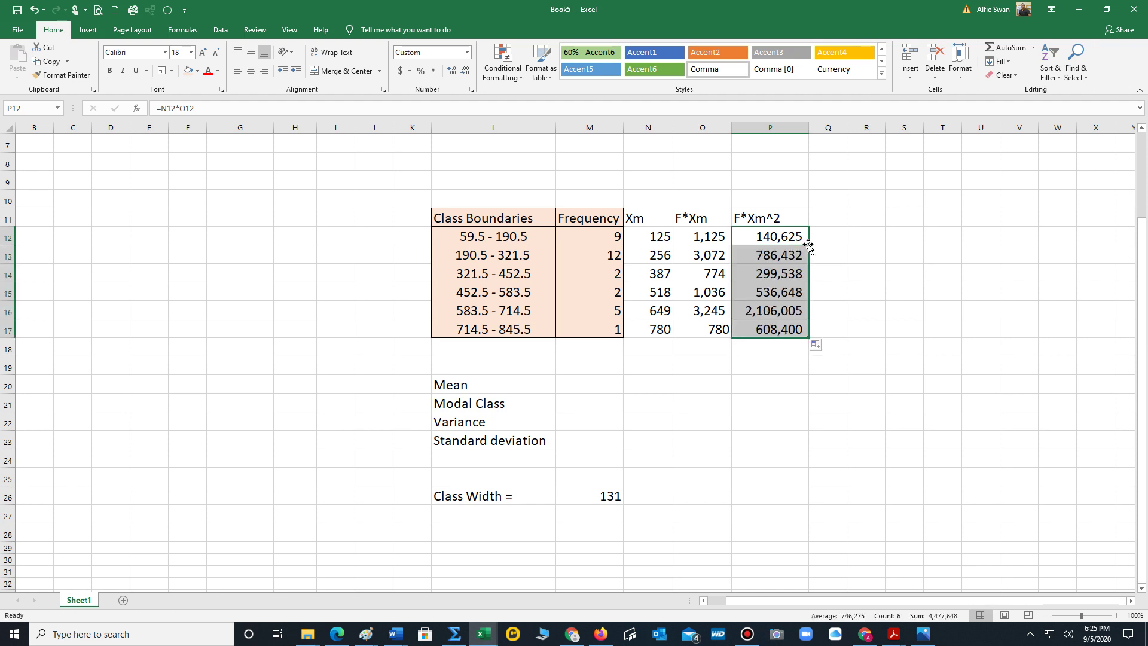
click(877, 254)
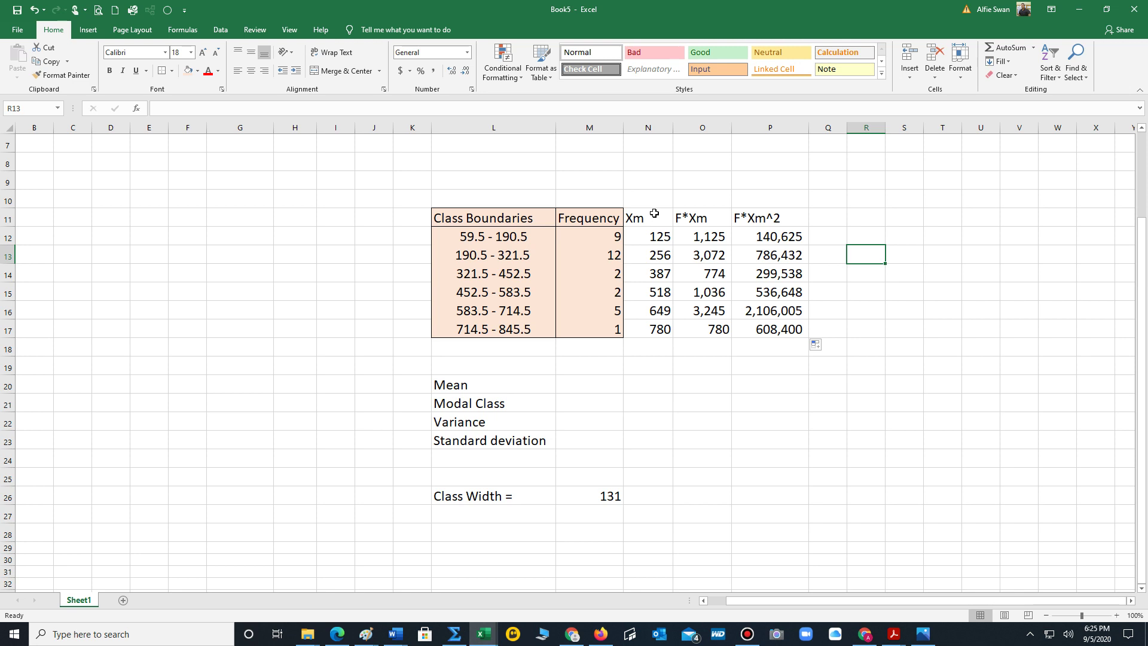
click(711, 293)
- Apply All Borders to the Xm, F*Xm and F*Xm^2 columns, headers included
drag(643, 234, 656, 330)
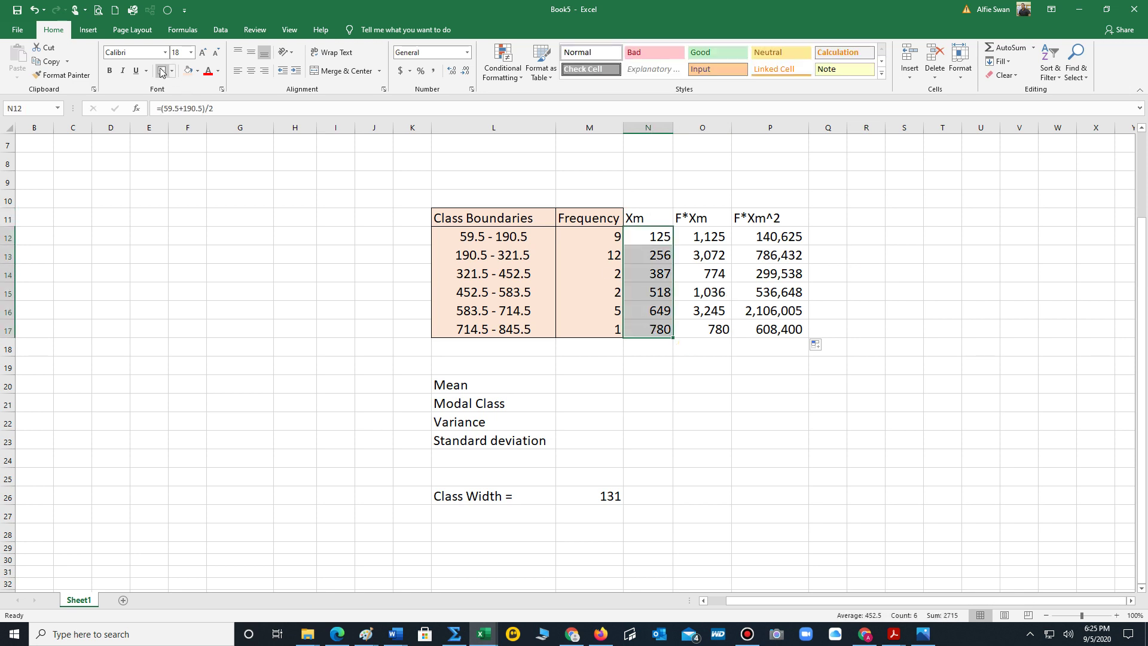
drag(706, 235, 707, 331)
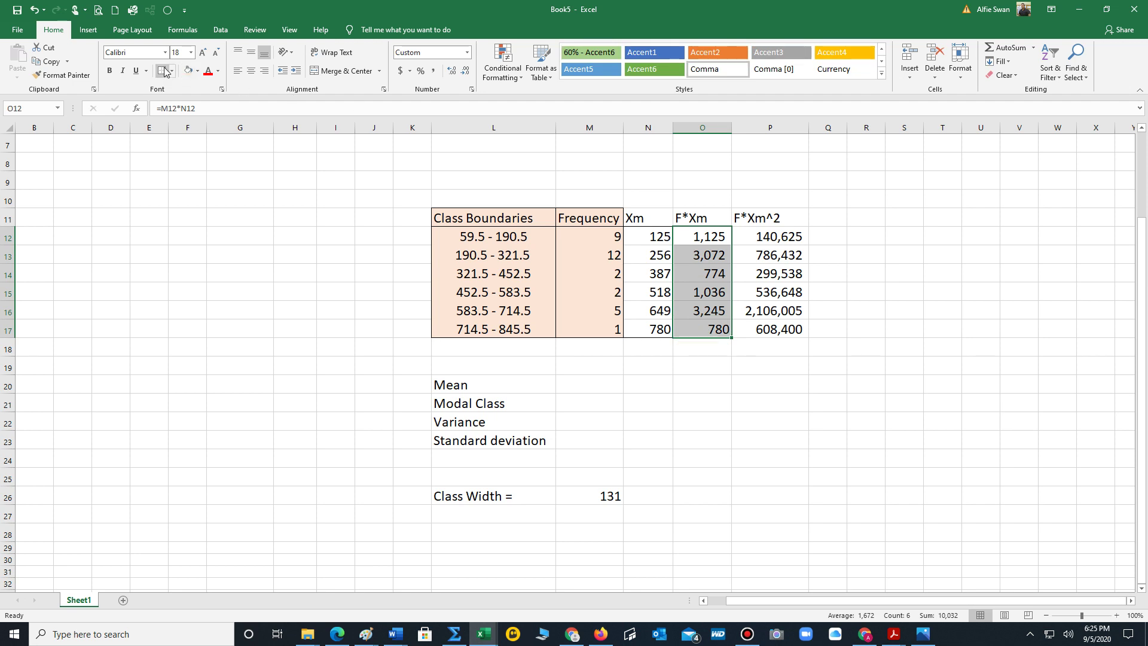
drag(775, 239, 784, 339)
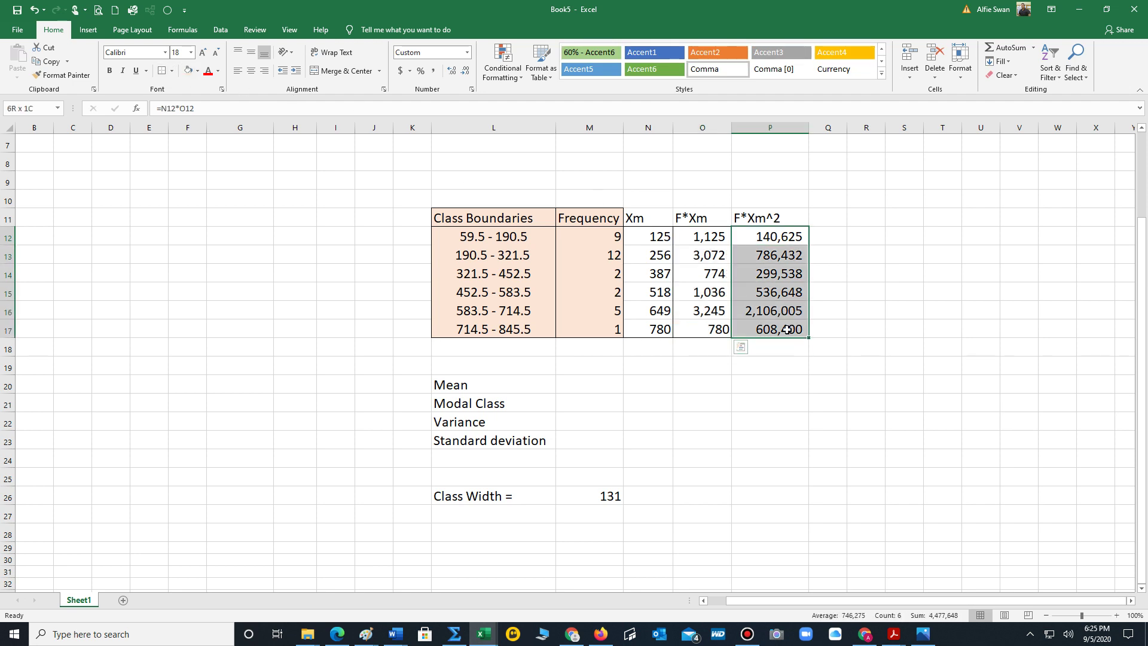
click(173, 71)
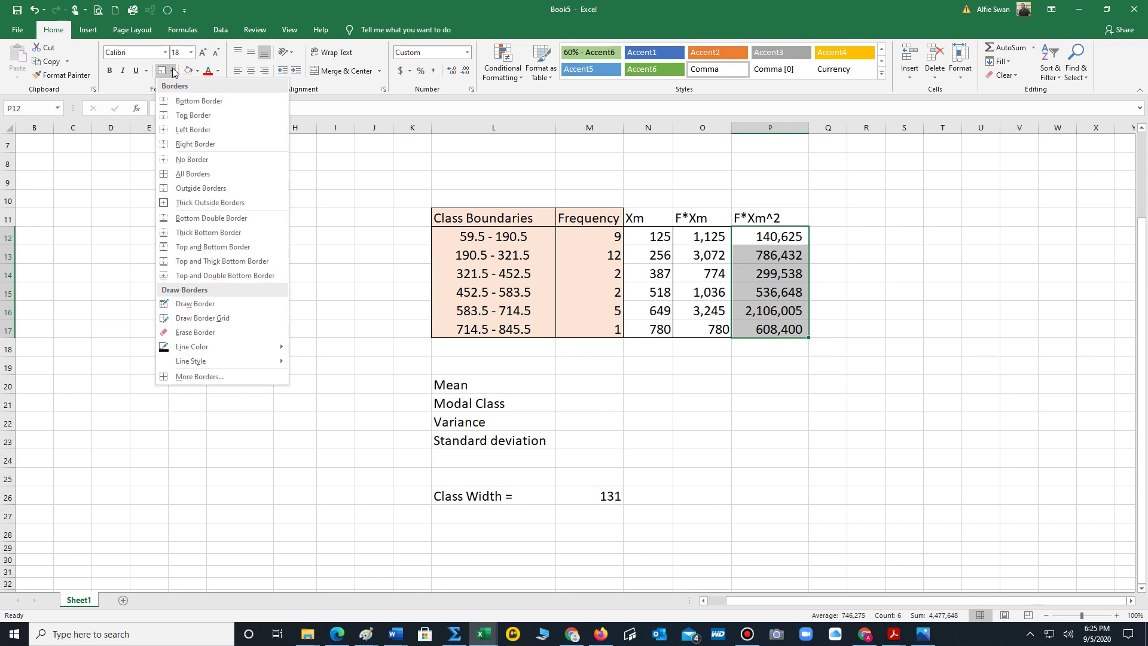
click(173, 71)
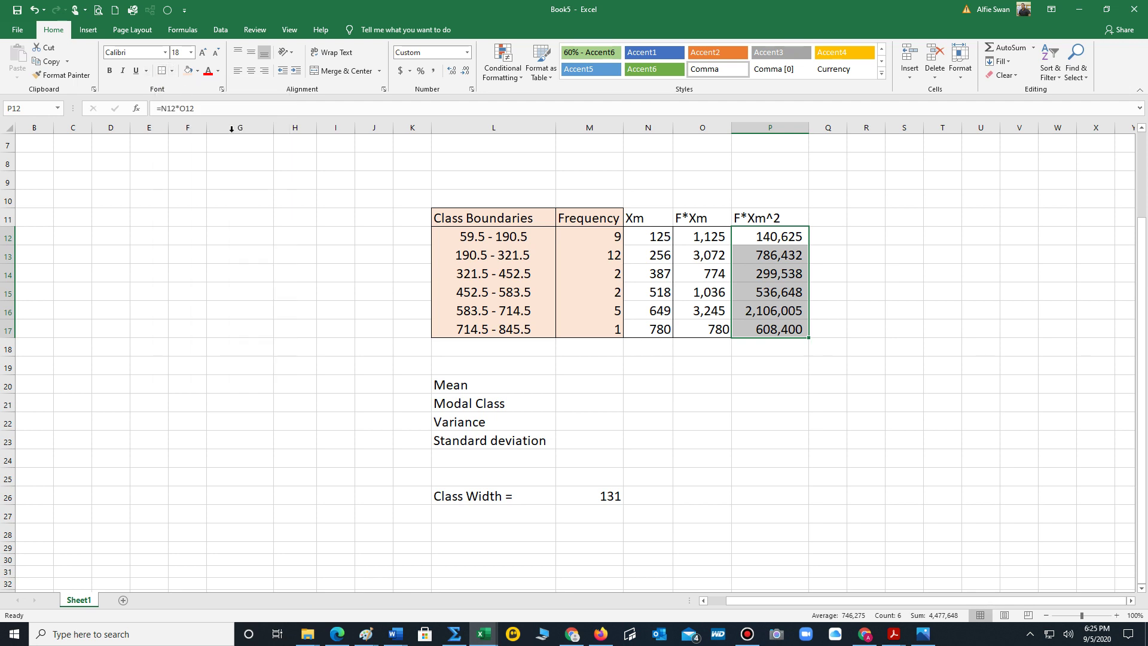
click(647, 219)
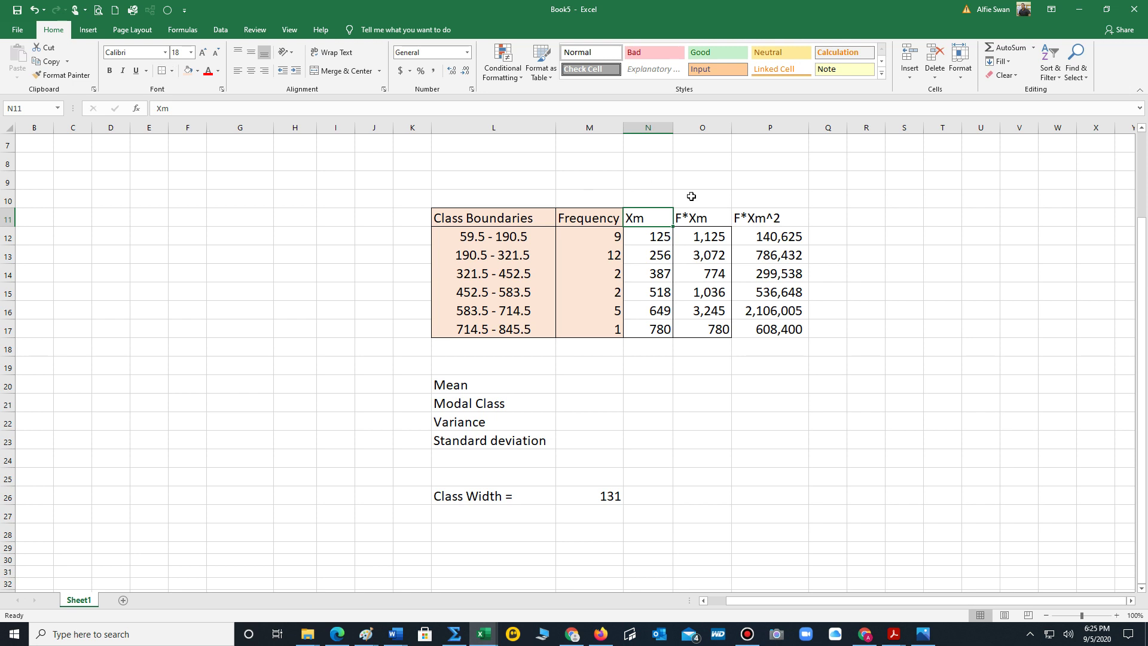
click(687, 215)
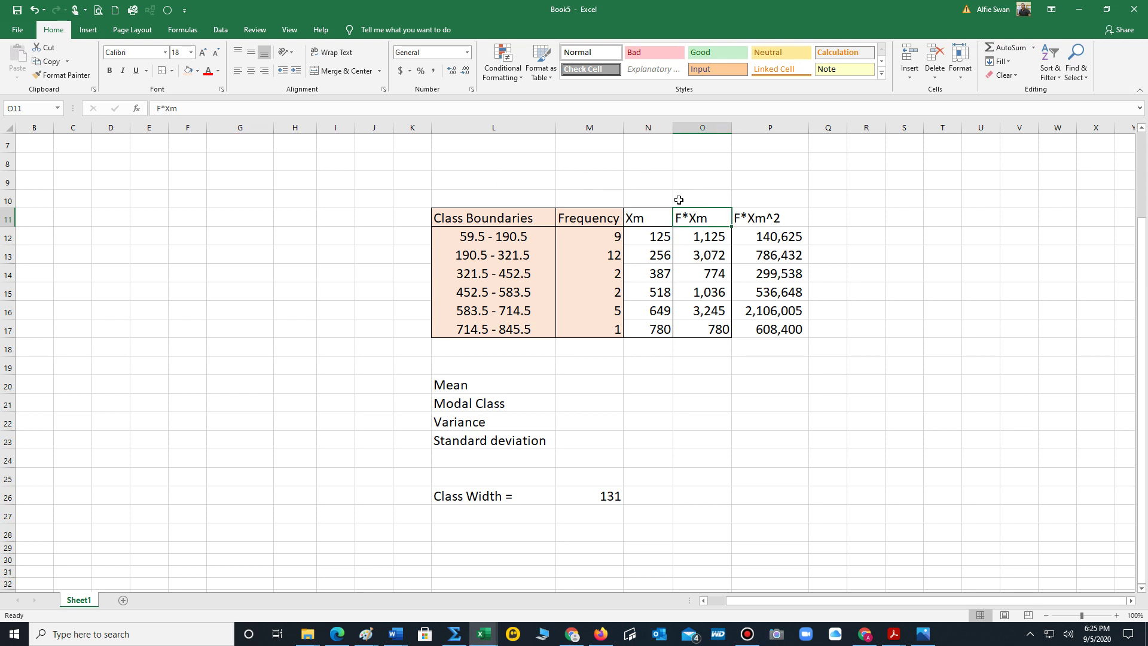
click(752, 214)
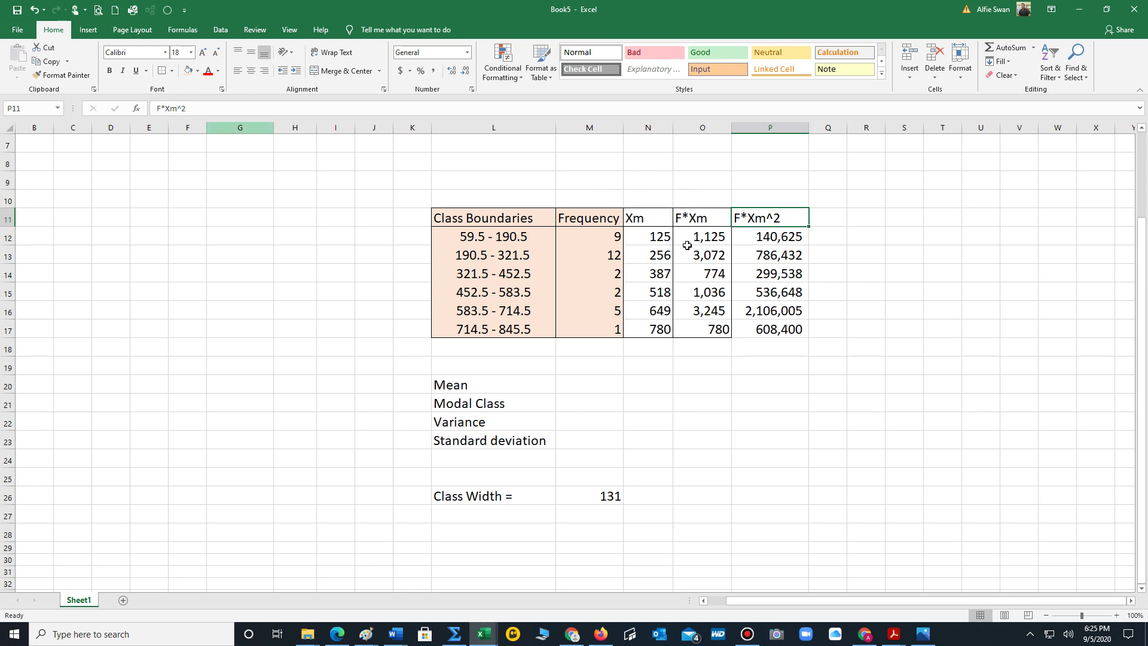
drag(753, 237, 772, 331)
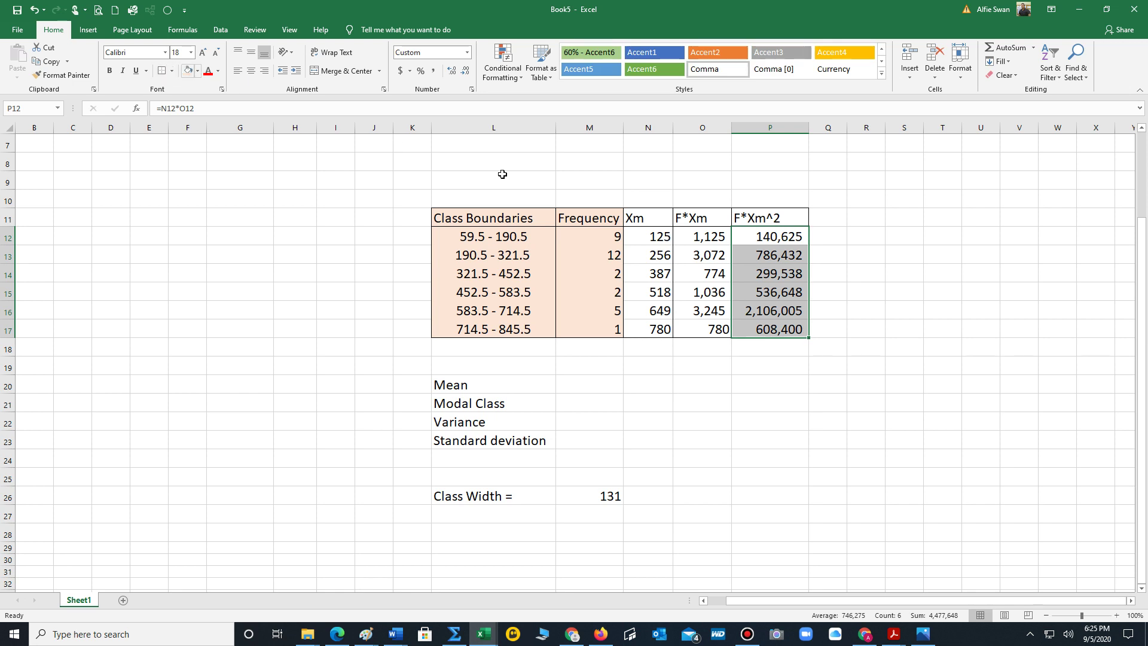
- AutoSum the Frequency column M12:M17 to get the total 31 in M18
click(982, 290)
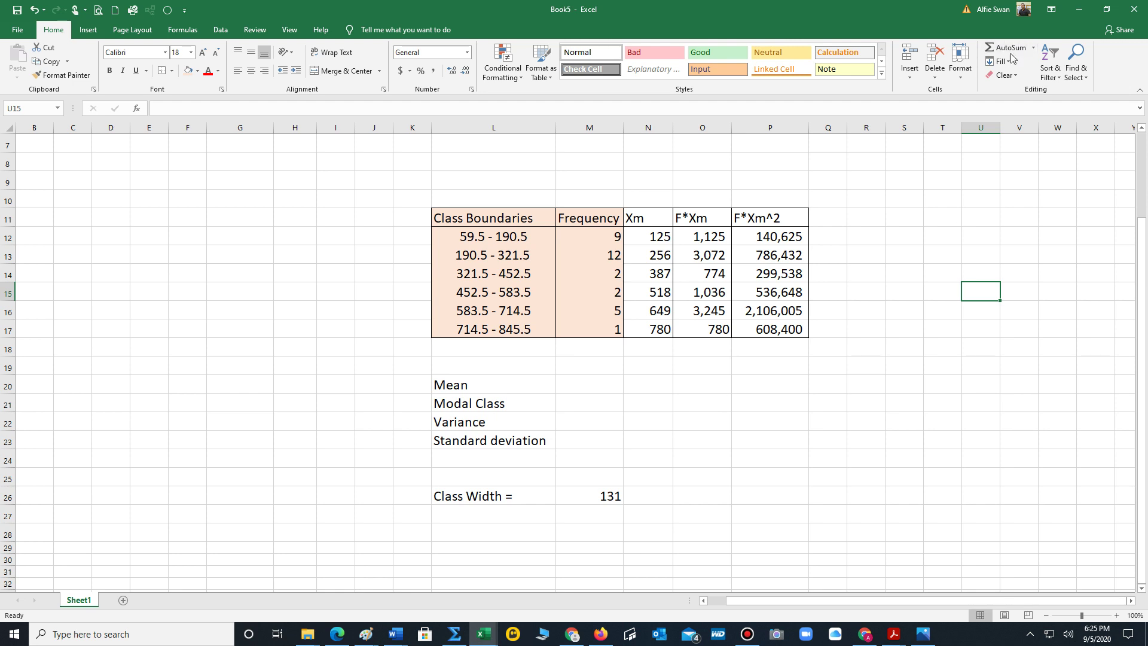
drag(589, 233, 606, 331)
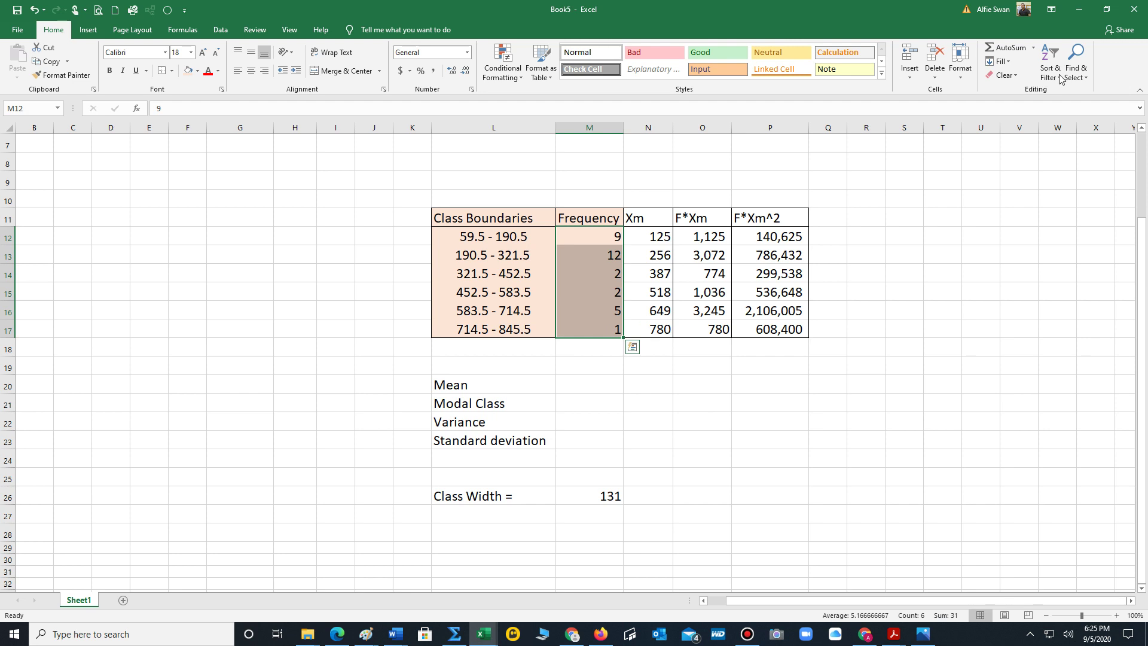
click(1010, 48)
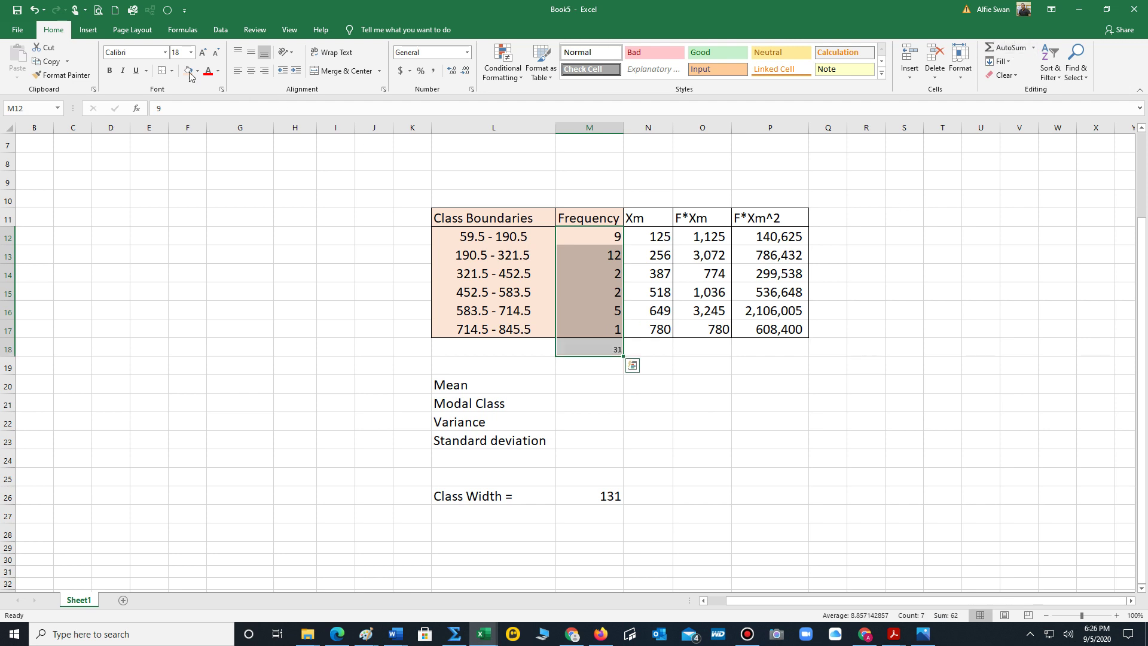
- Set the totals row M18:P18 to font size 18
click(191, 52)
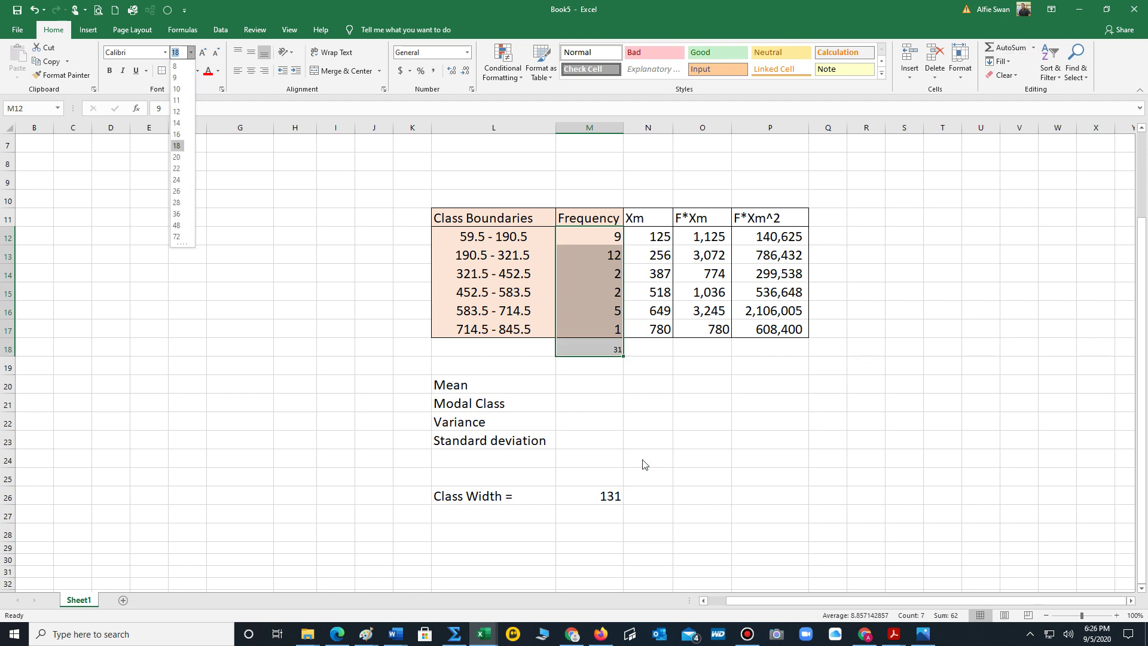
click(643, 464)
drag(598, 350, 748, 346)
click(191, 53)
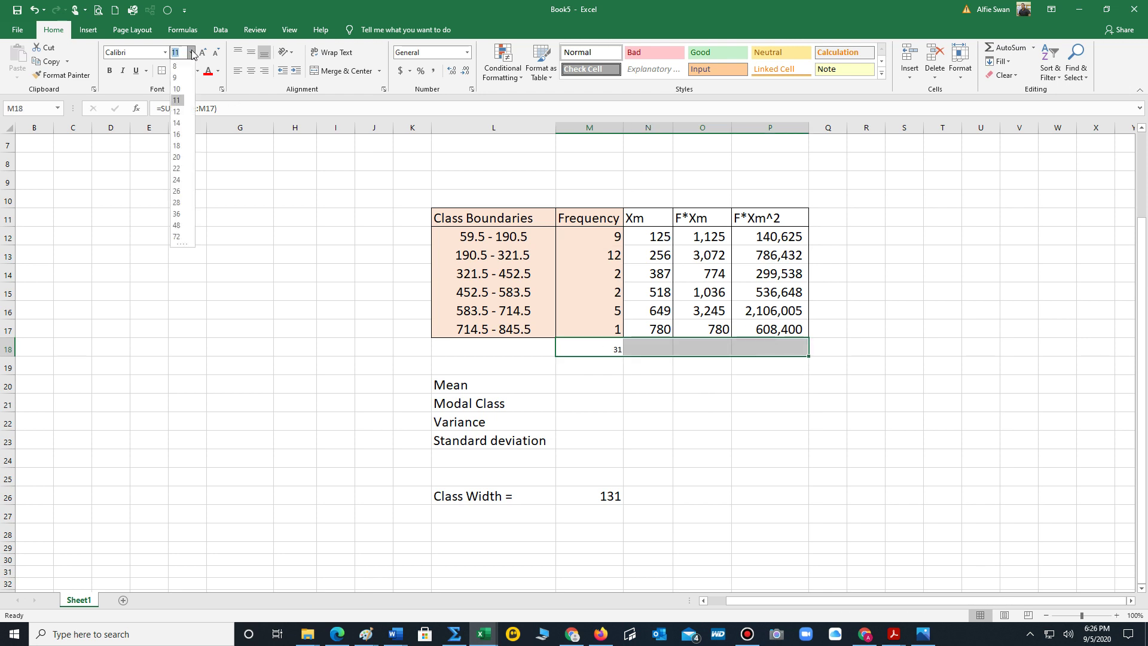
click(177, 145)
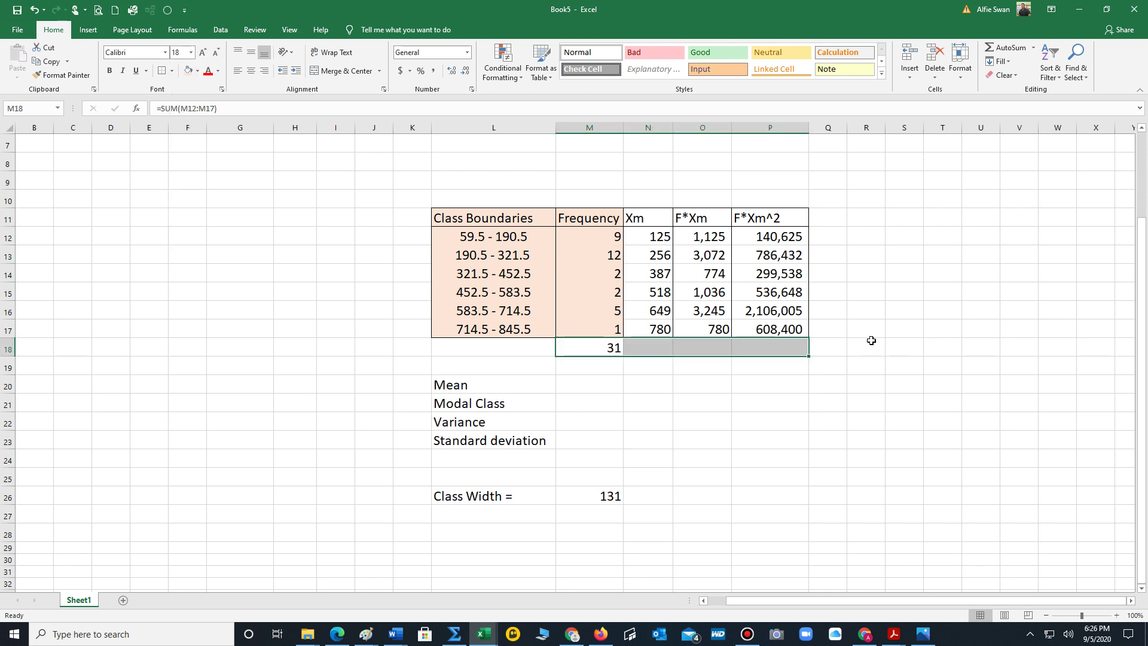
click(844, 316)
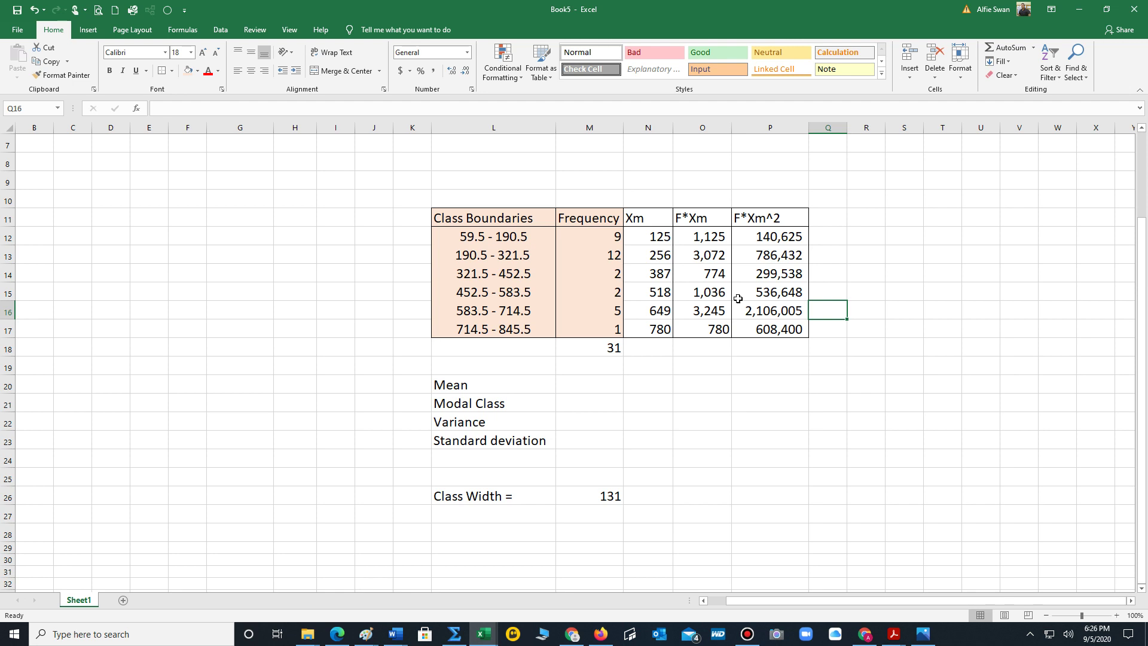
- AutoSum O12:P17 to total F*Xm as 10,032 and F*Xm^2 as 4,477,648
drag(705, 236, 782, 338)
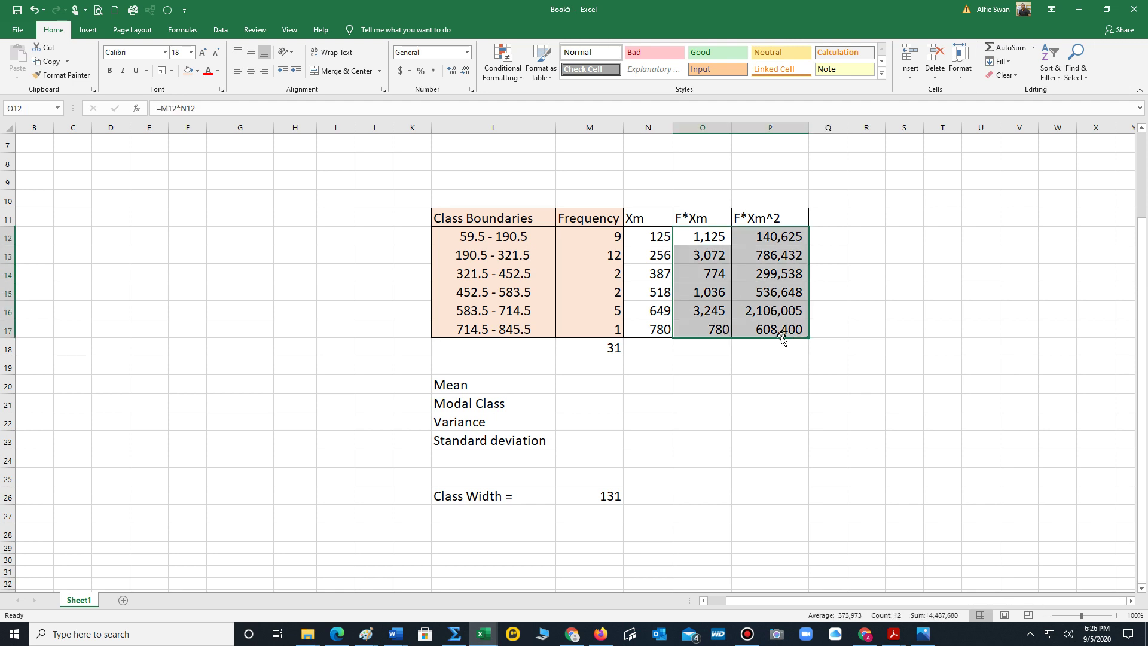
click(1046, 52)
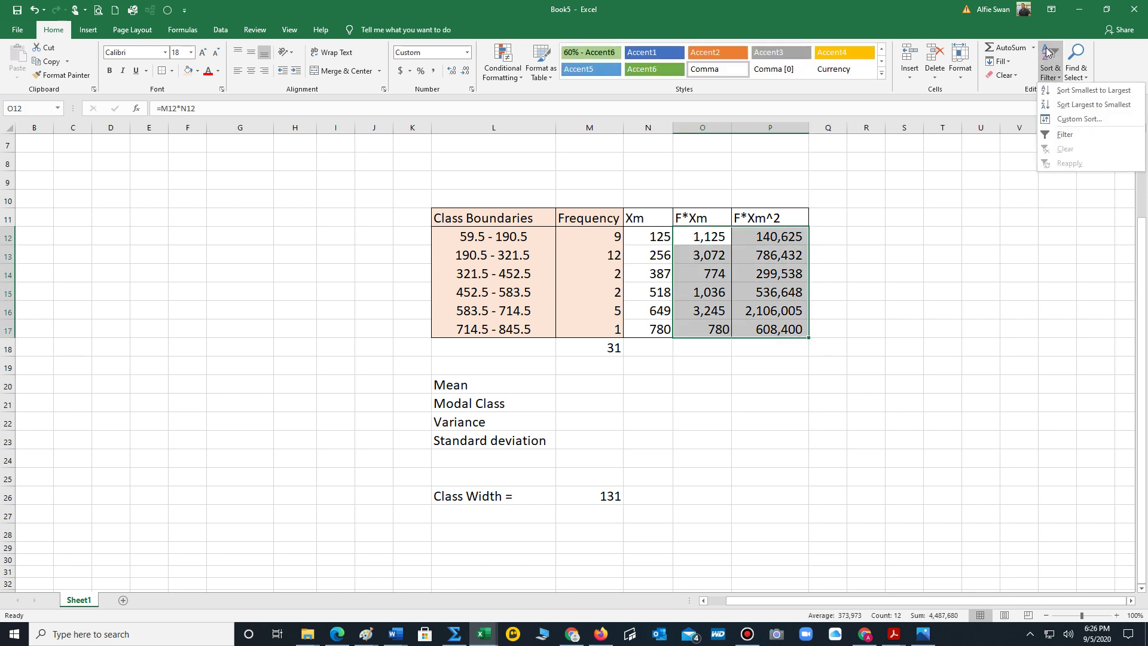
click(1010, 47)
click(981, 273)
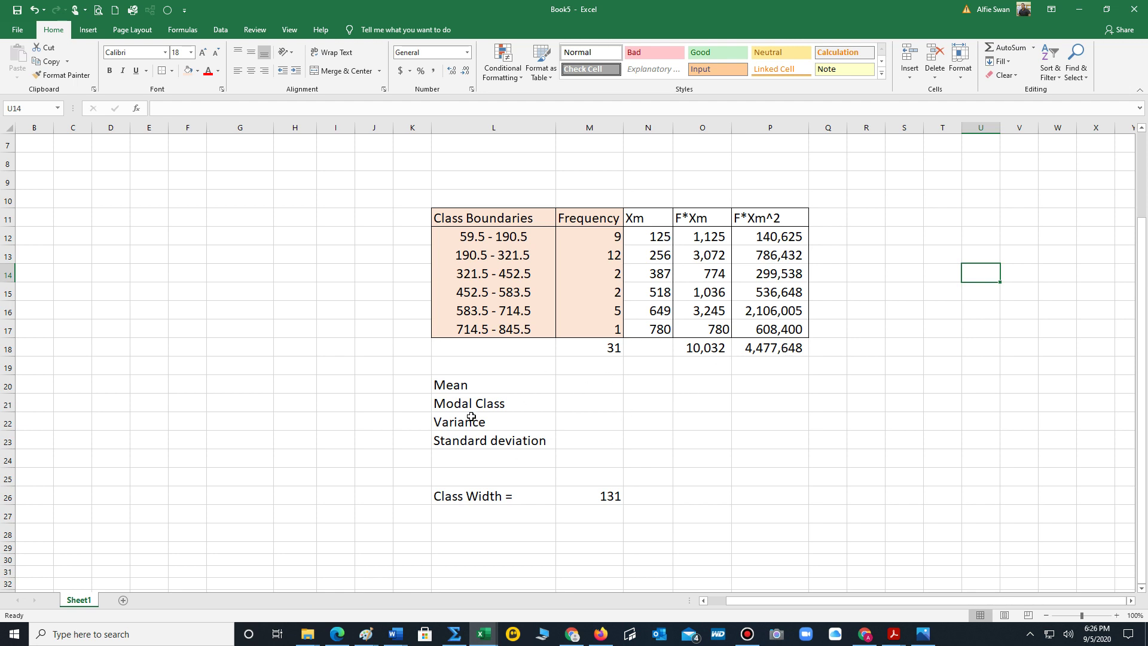
- Set the result cells beside Mean through Standard deviation to font size 18
click(571, 382)
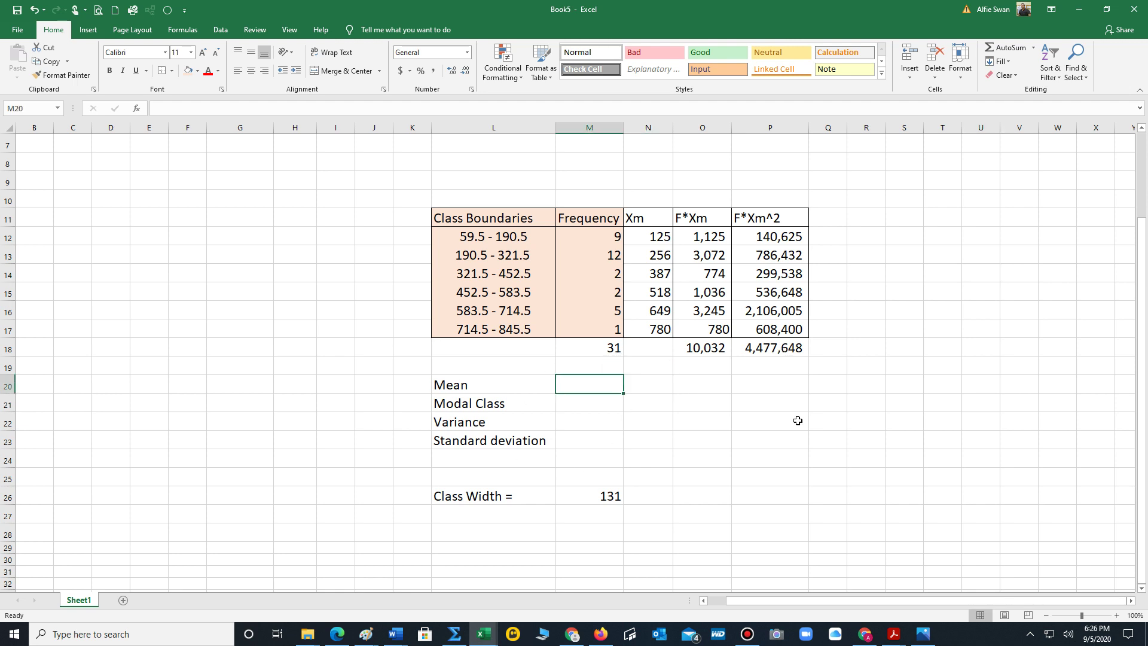
text(=)
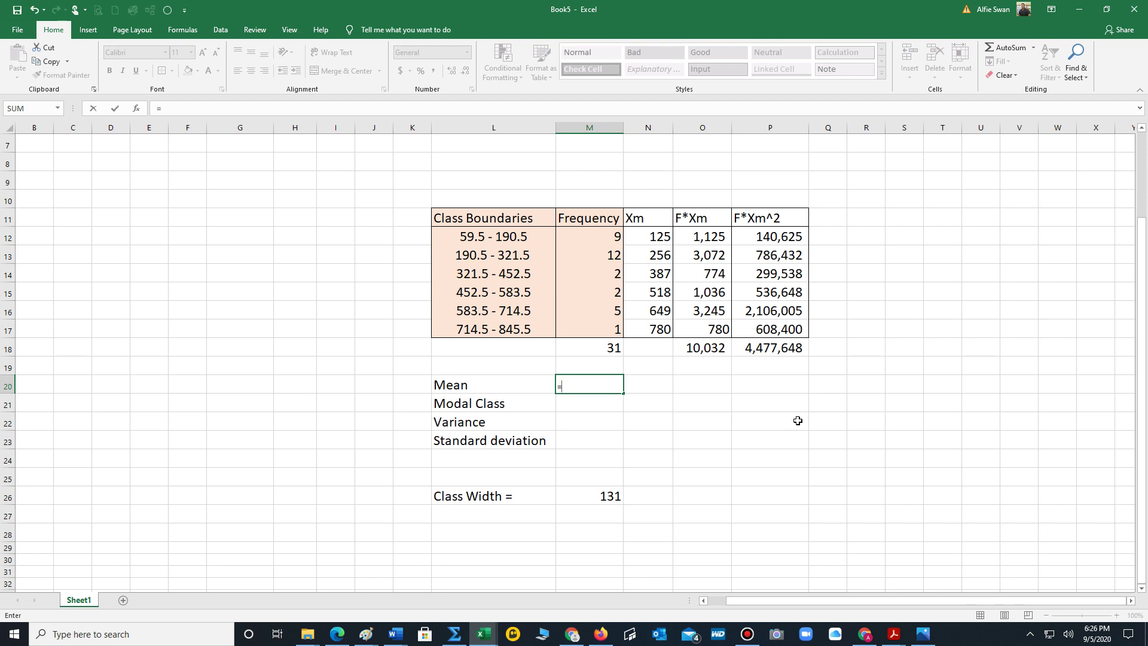
key(Escape)
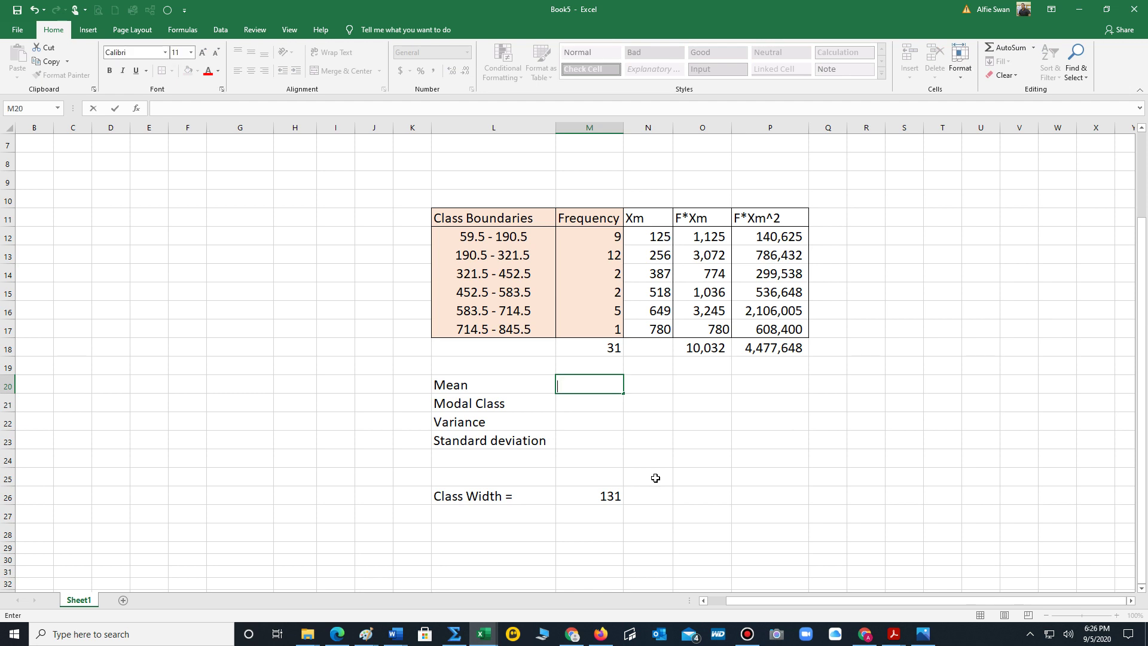
key(Tab)
click(598, 384)
drag(587, 416, 587, 441)
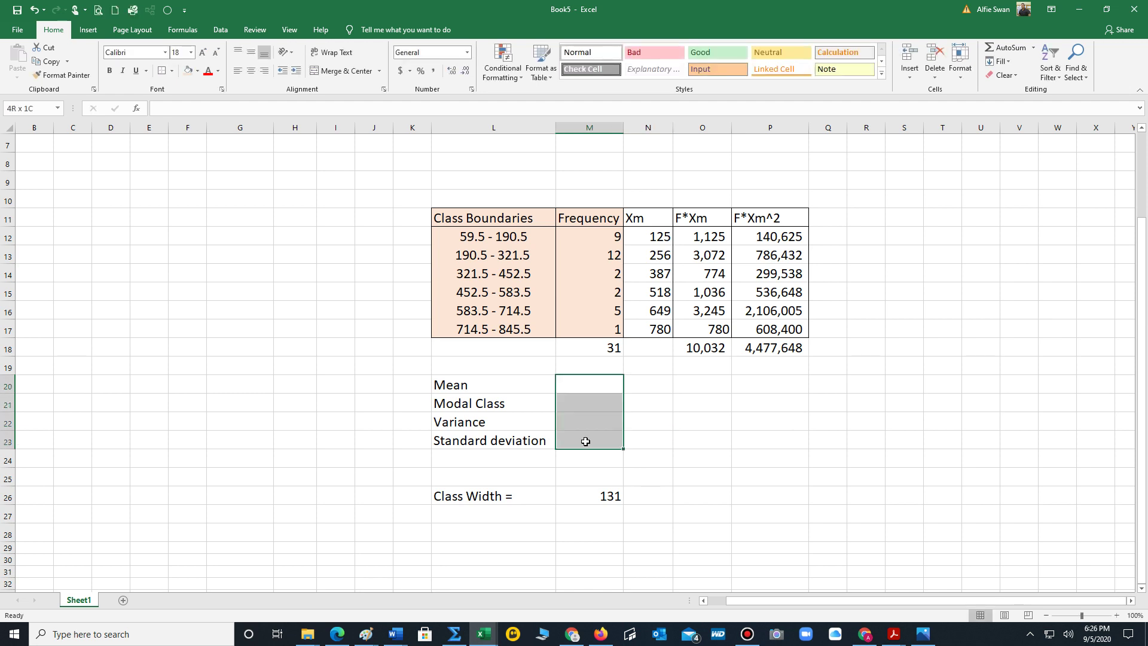
click(193, 56)
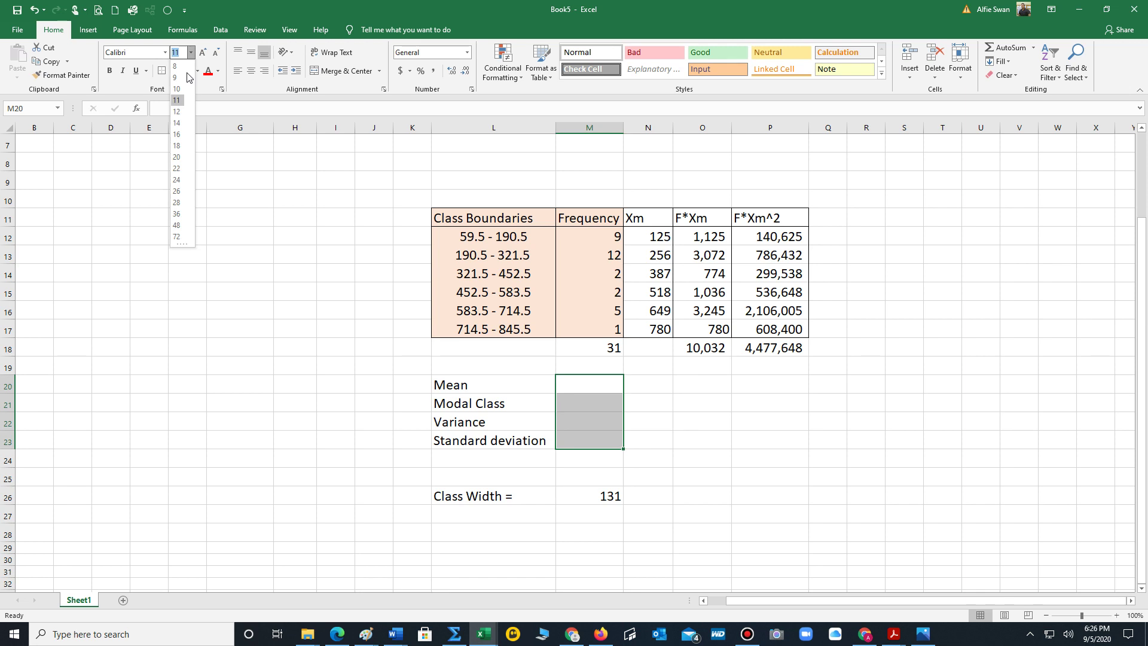
click(189, 147)
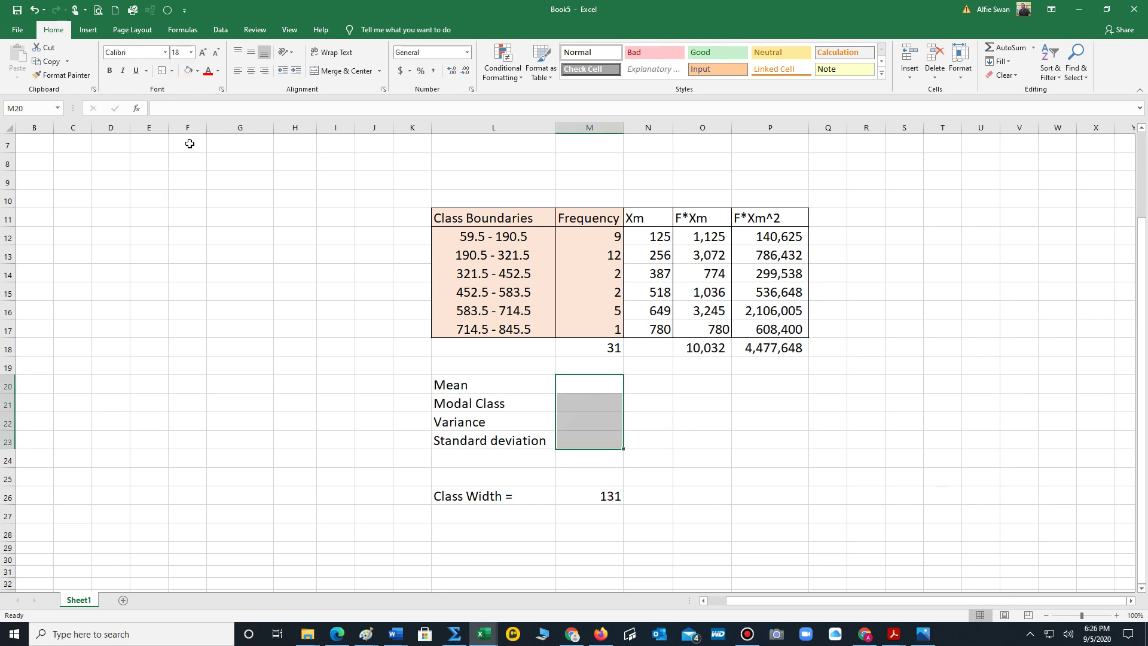
- Enter the Mean formula =O18/M18 in M20 and round it to 323.6
click(586, 381)
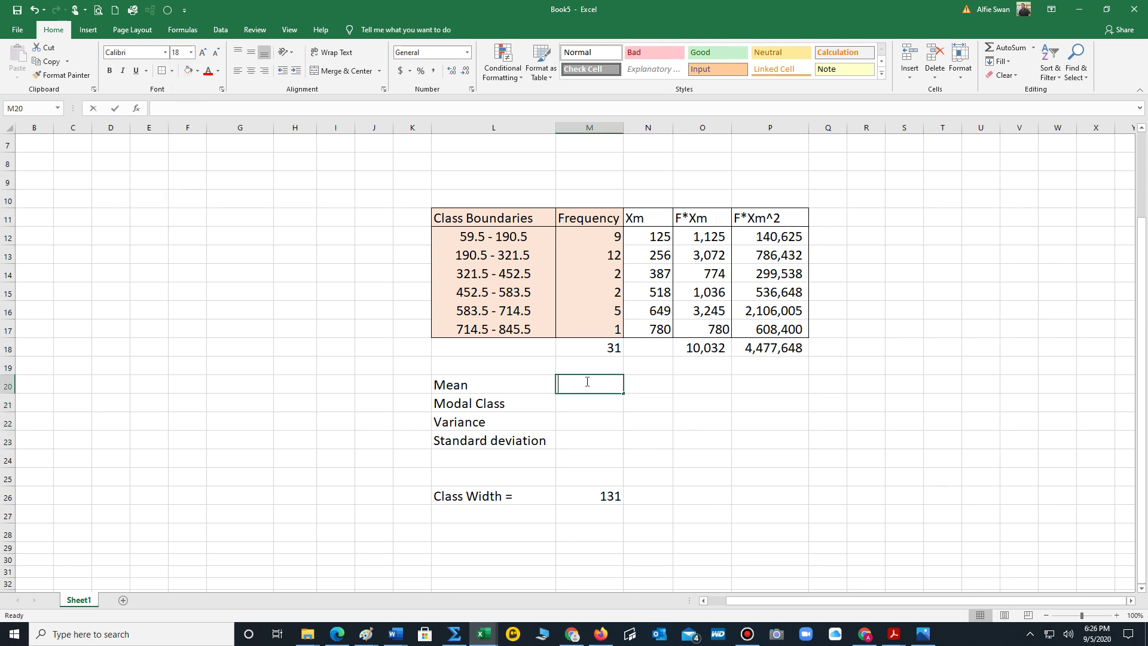
text(=)
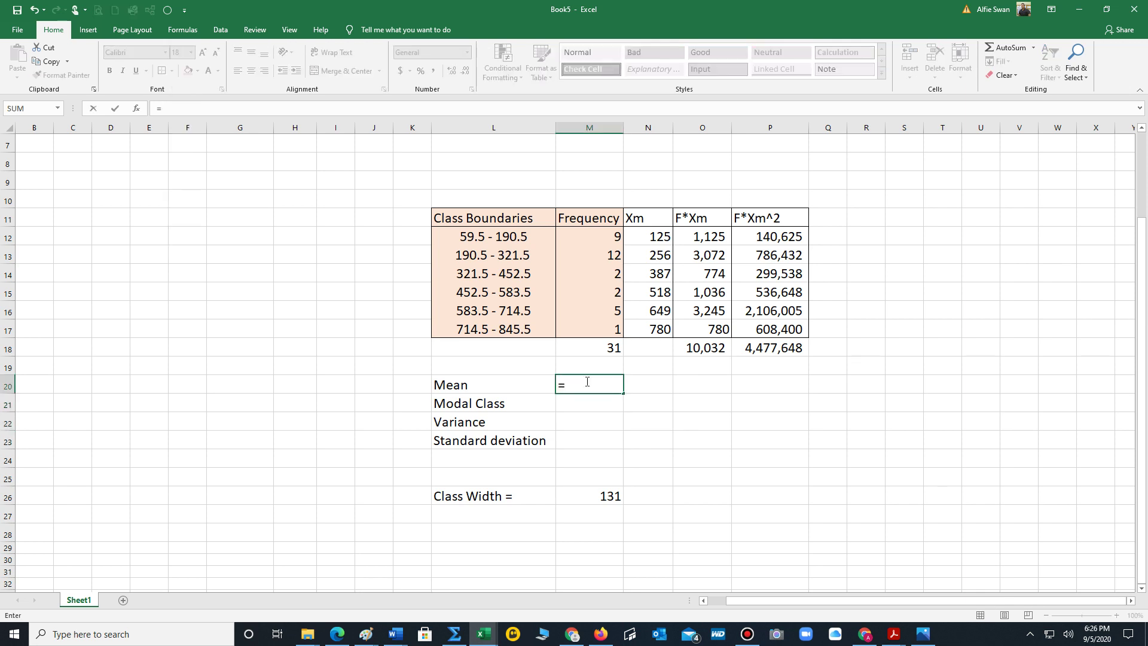
click(709, 347)
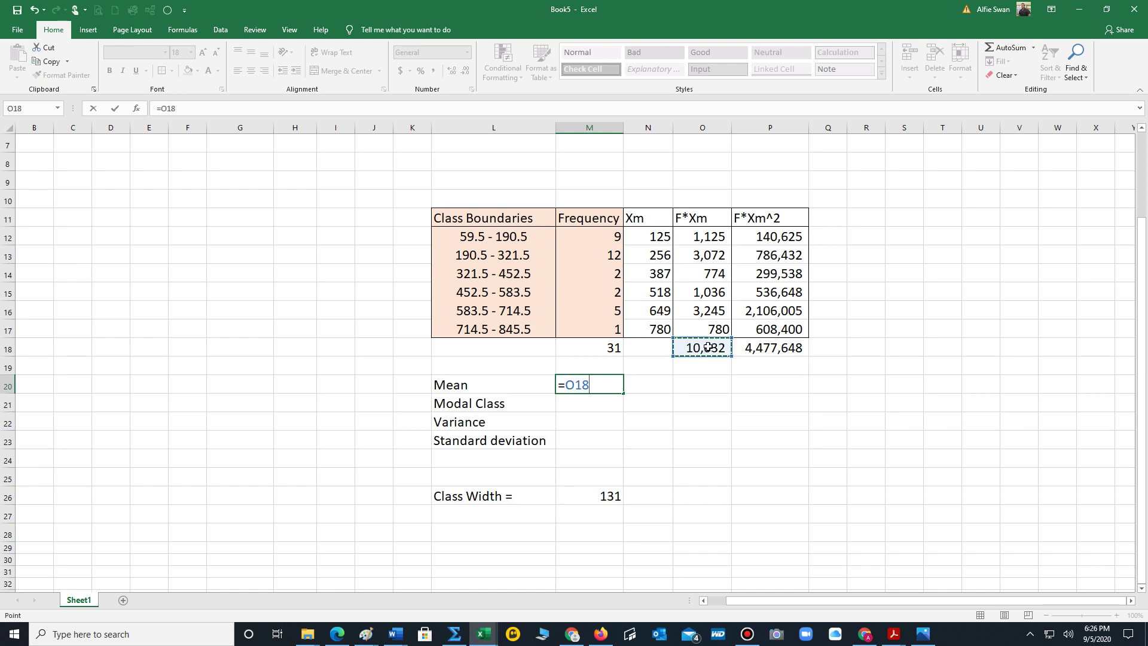
text(/)
click(602, 345)
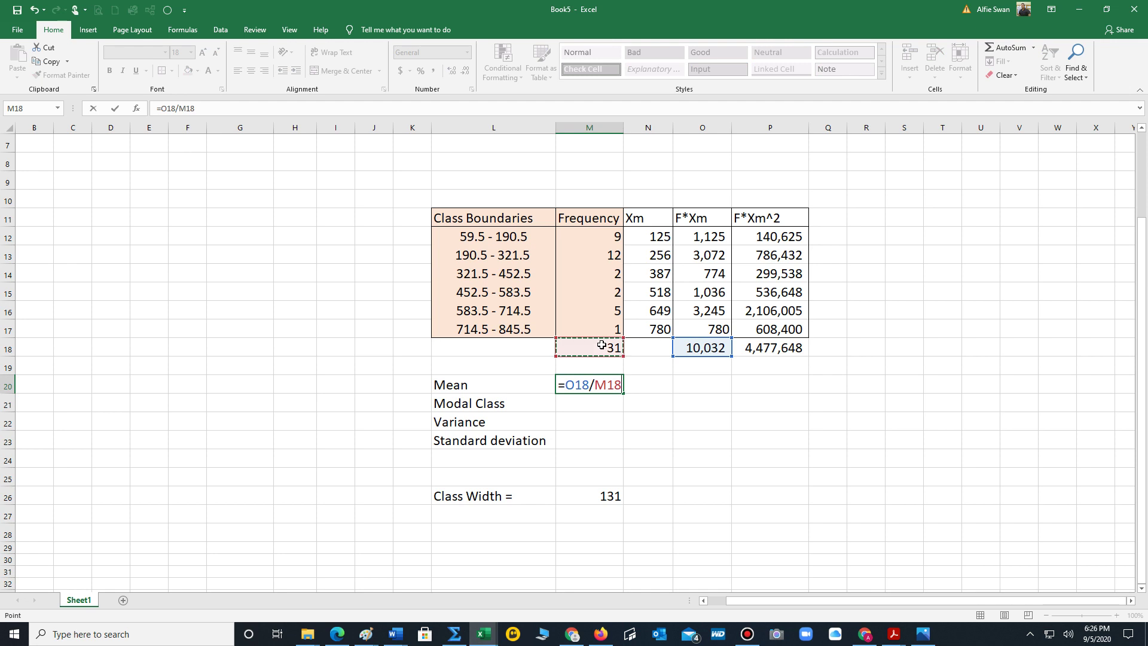
key(Return)
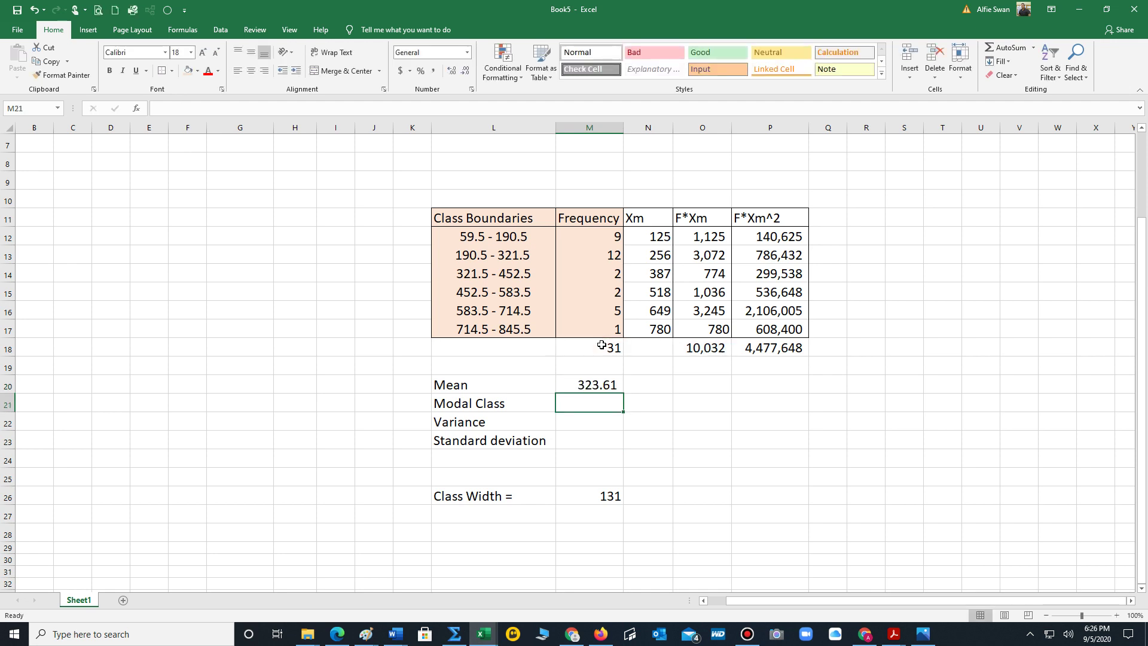
click(590, 375)
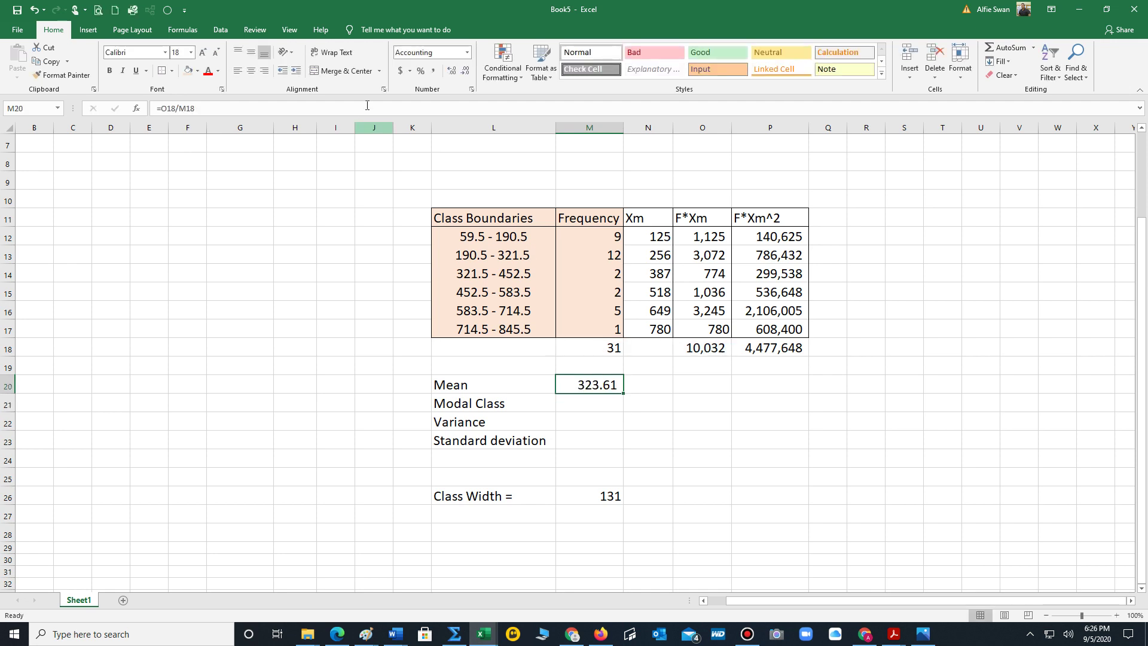
click(466, 72)
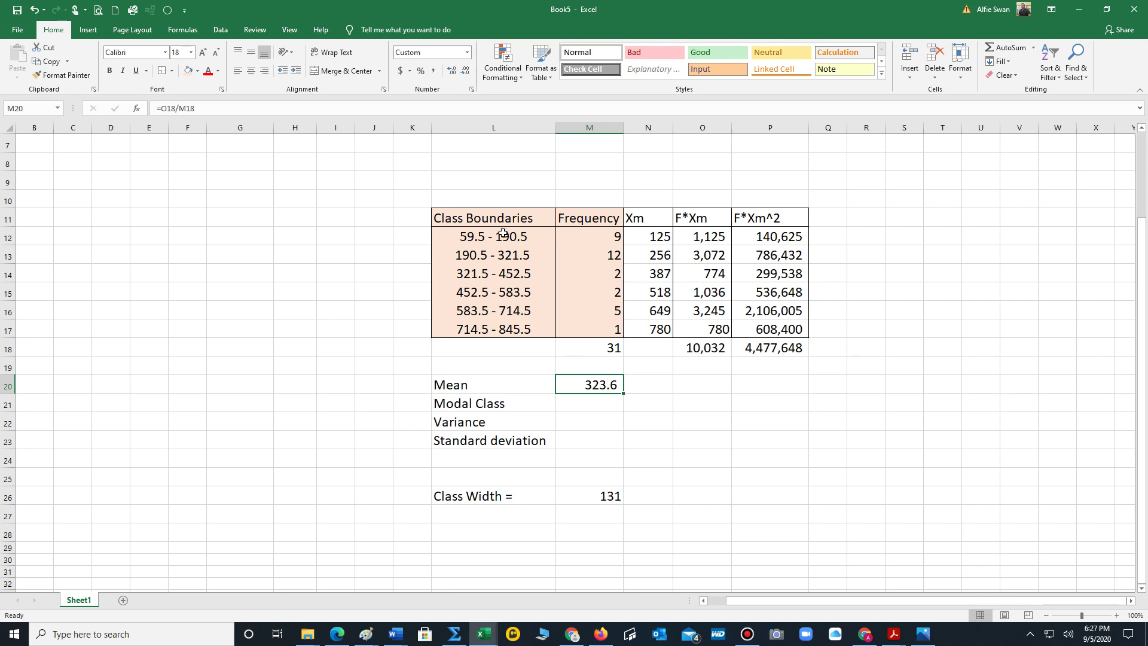
- Enter 190.5 - 321.5 in the Modal Class cell and autofit column M's width
click(578, 401)
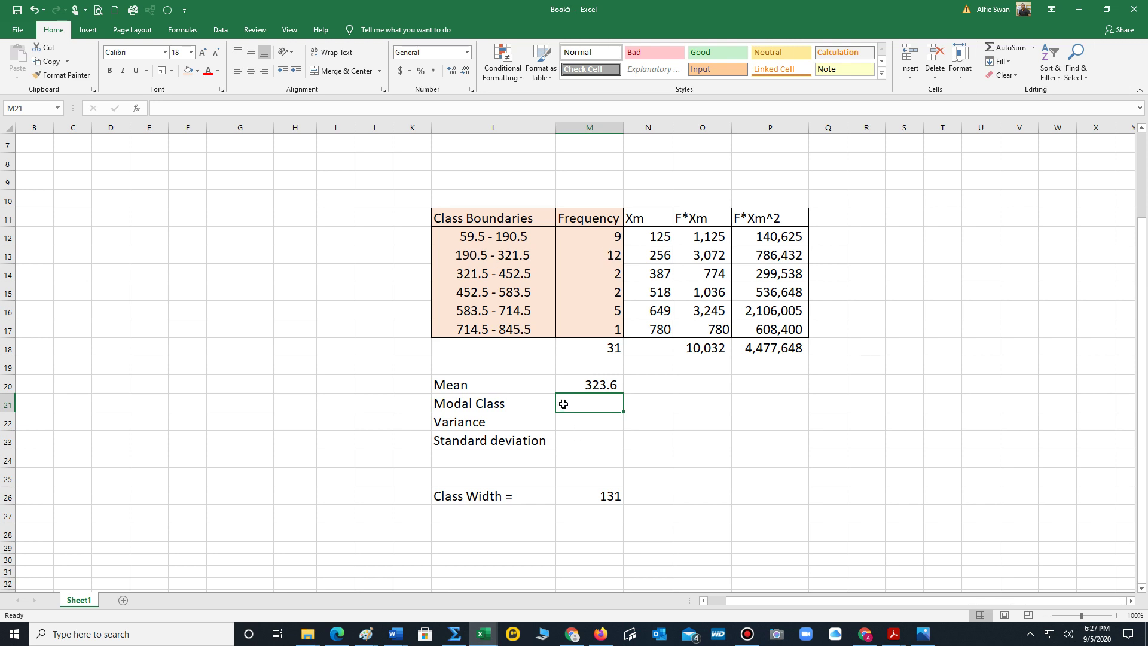
text(190.5)
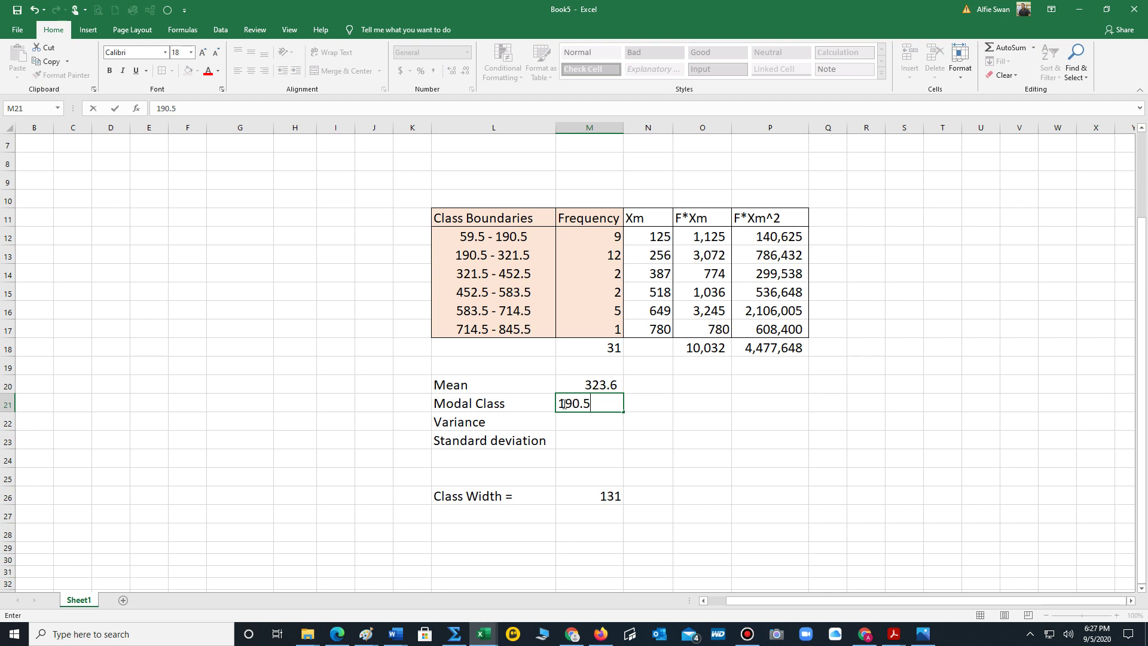
text( - 321.5)
click(619, 128)
double_click(623, 128)
click(709, 455)
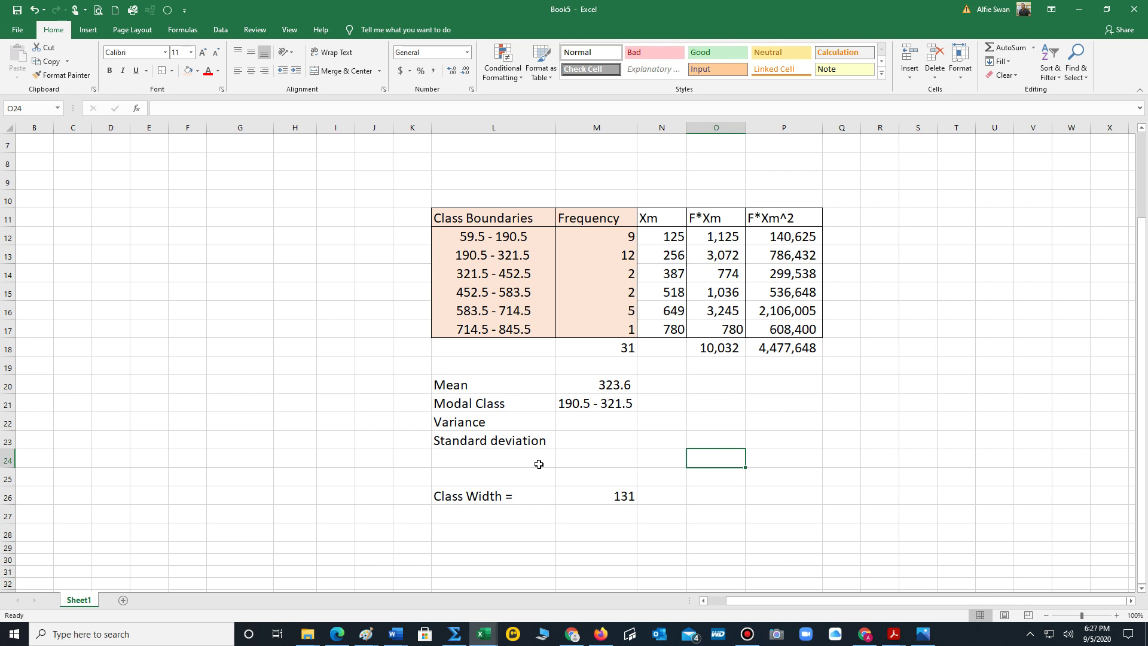
click(571, 425)
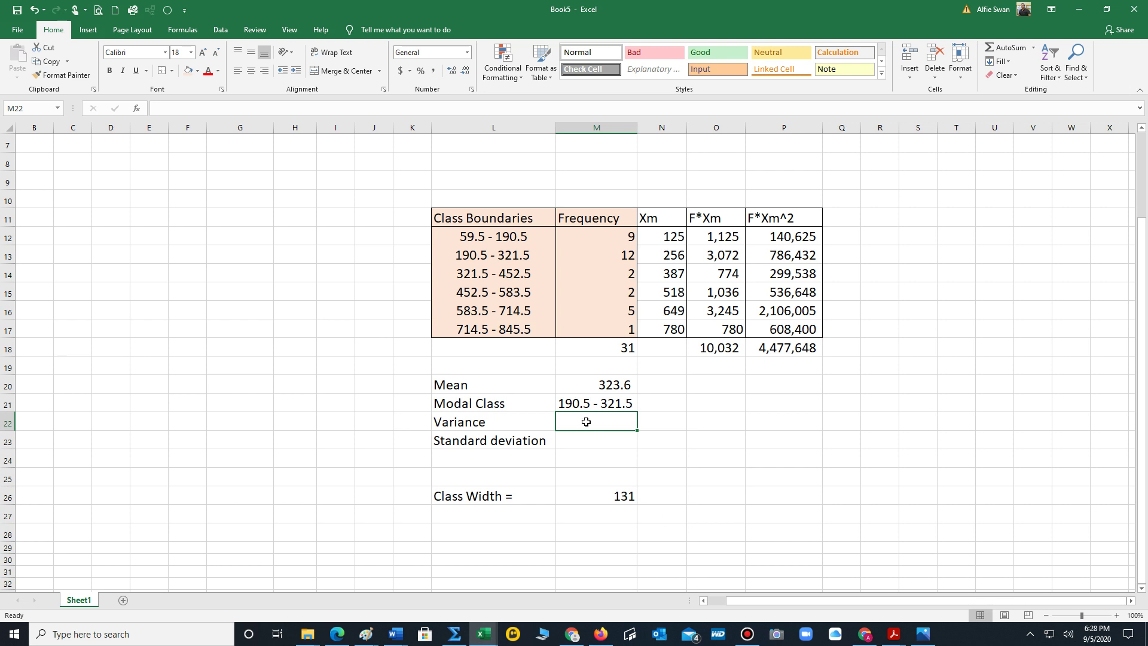
- Start the Variance formula in M22 as =((M18*P18-O18^2)/(
text(=)
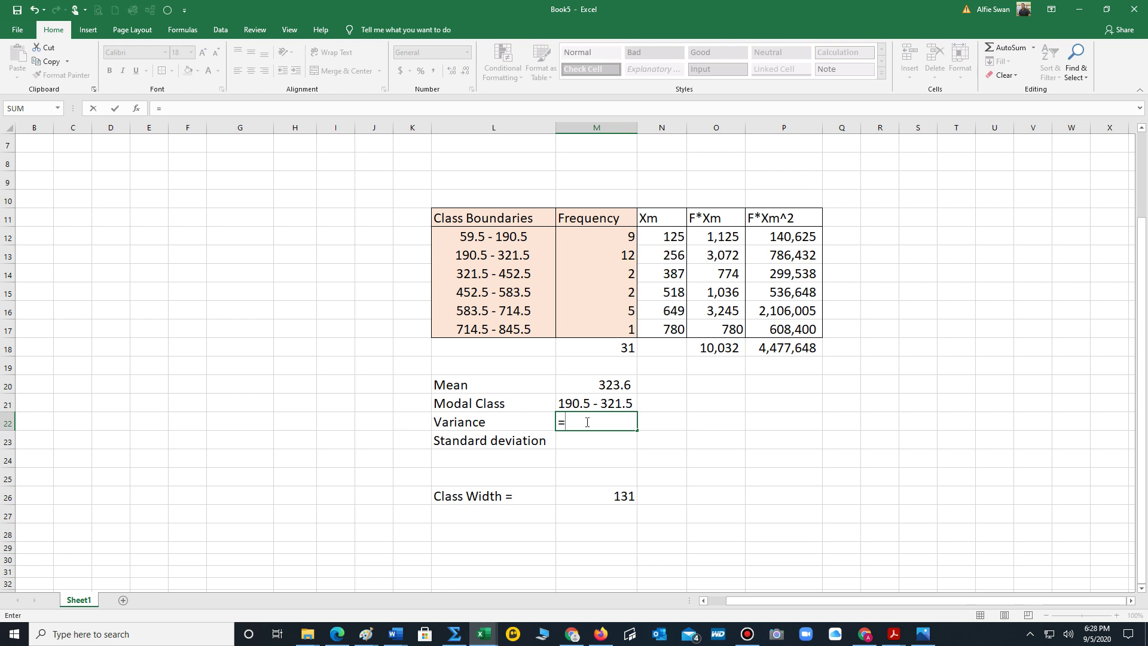
text((()
click(619, 347)
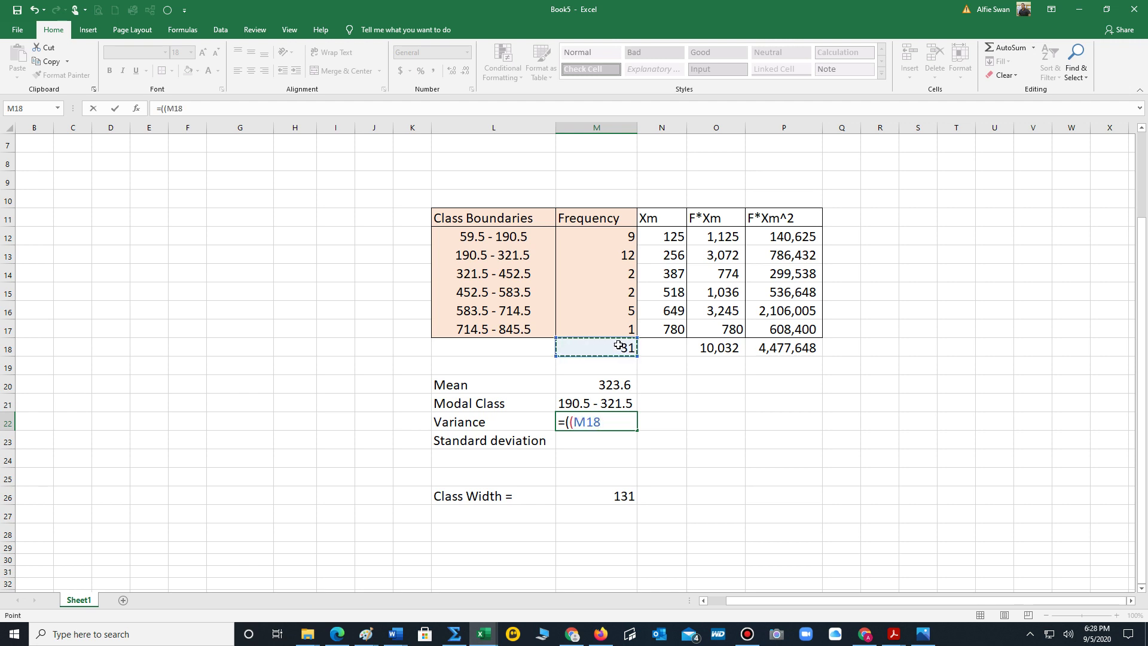
text(*)
click(789, 348)
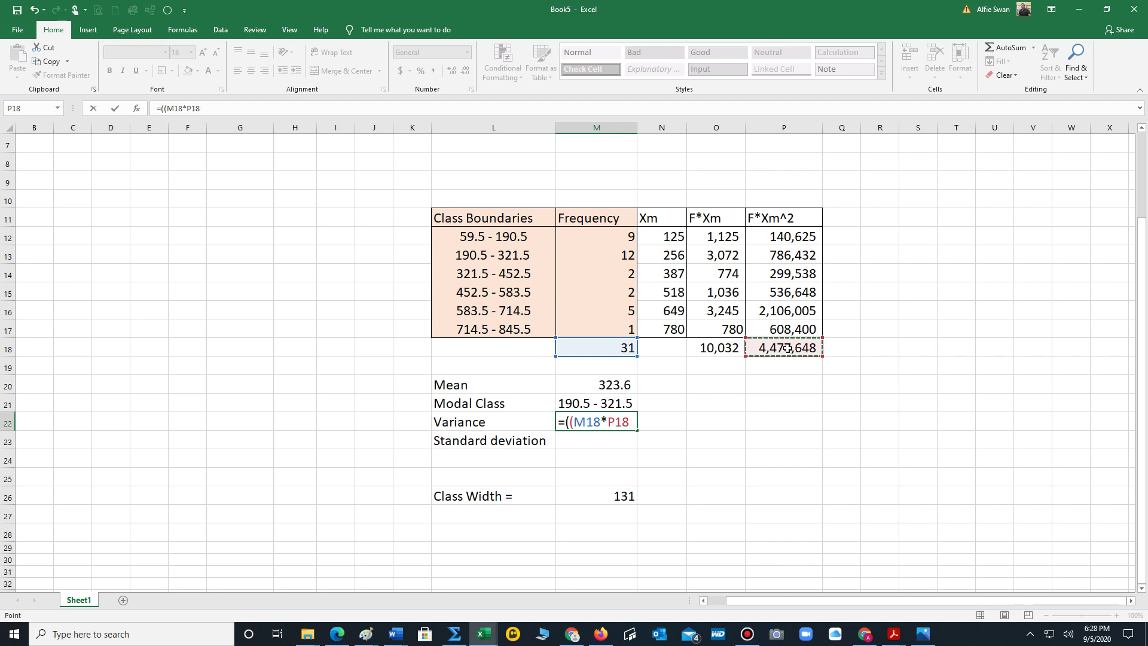
text(-)
click(705, 345)
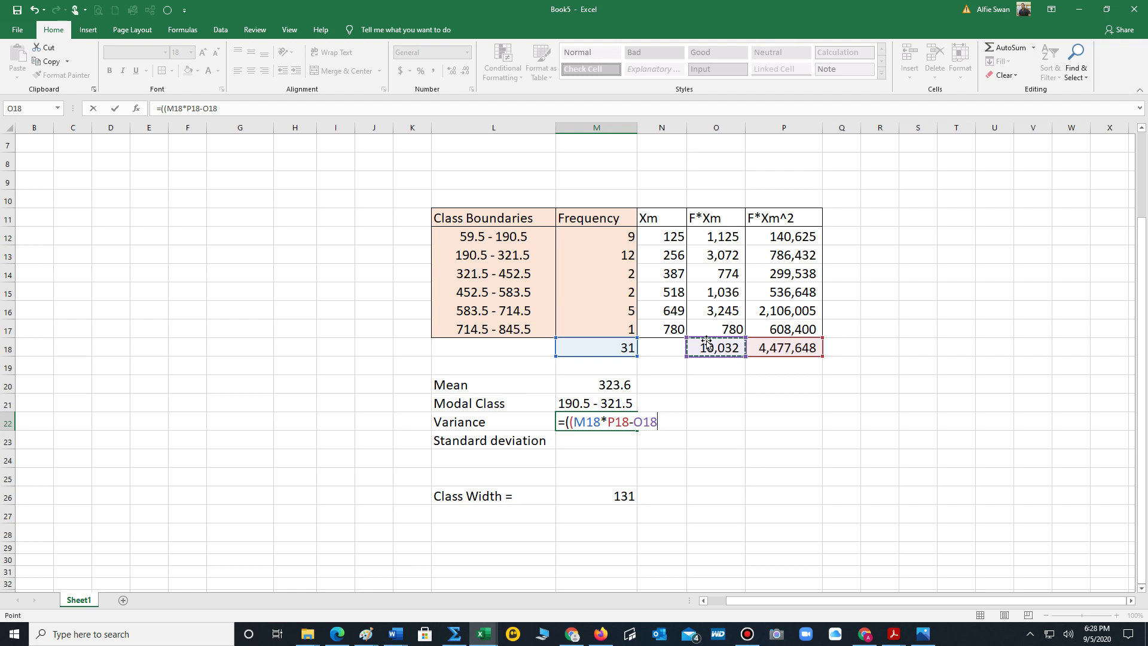
text(^2)/()
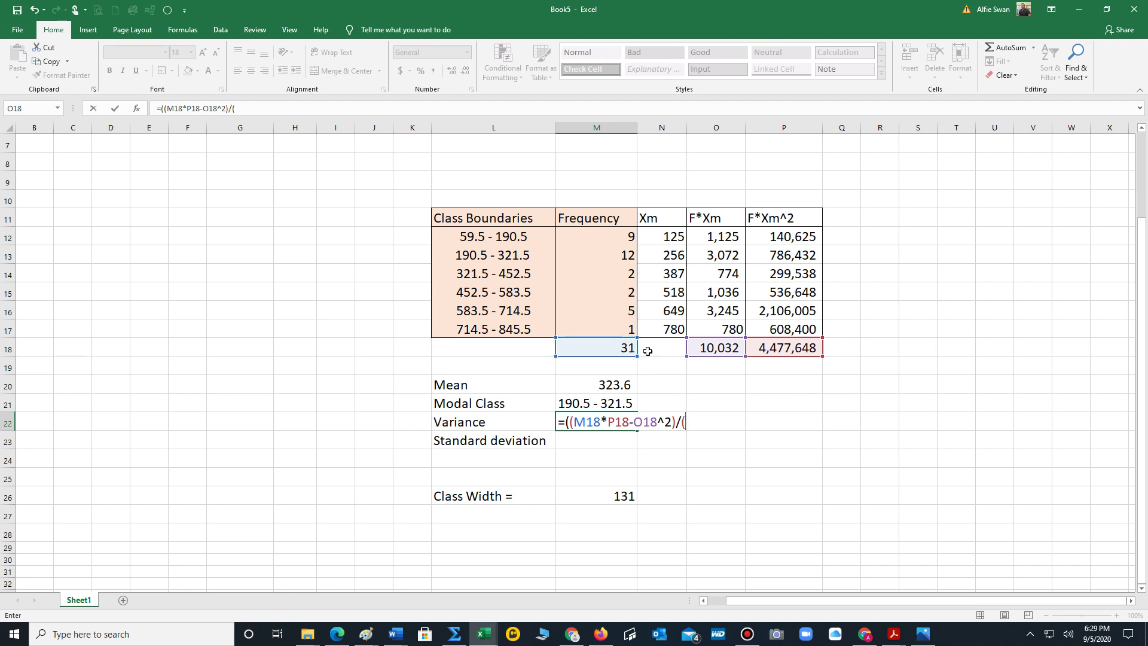
- Finish the Variance formula with the divisor (31*30), giving 41,038.78
text(31*30)))
key(Return)
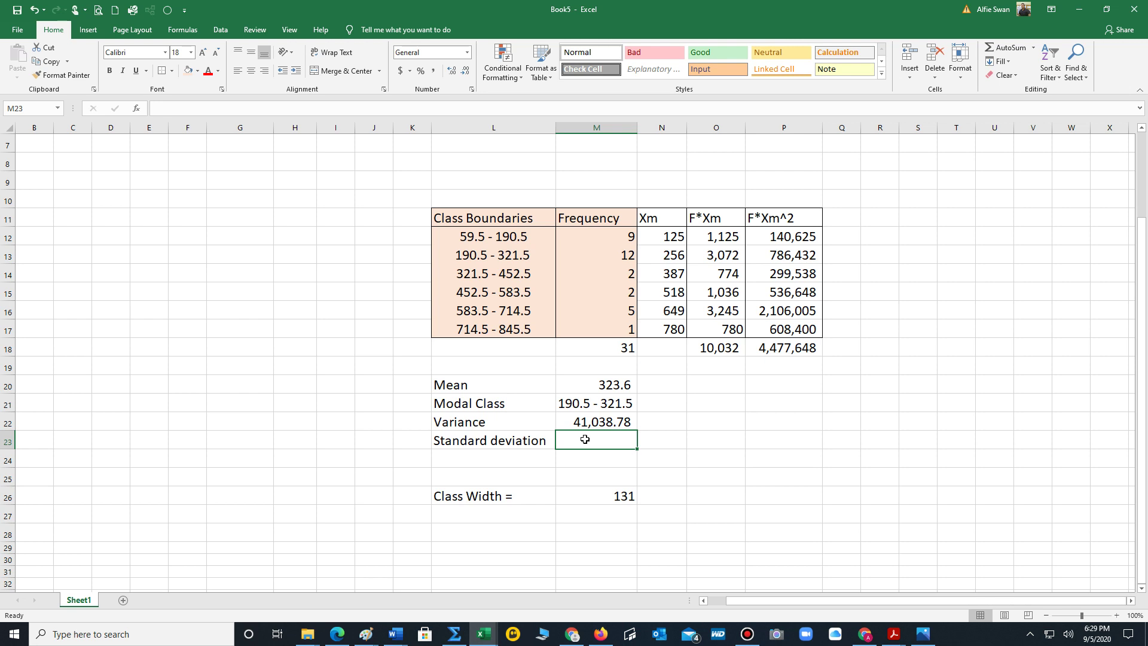
- Enter =sqrt(M22) in the Standard deviation cell M23
text(=)
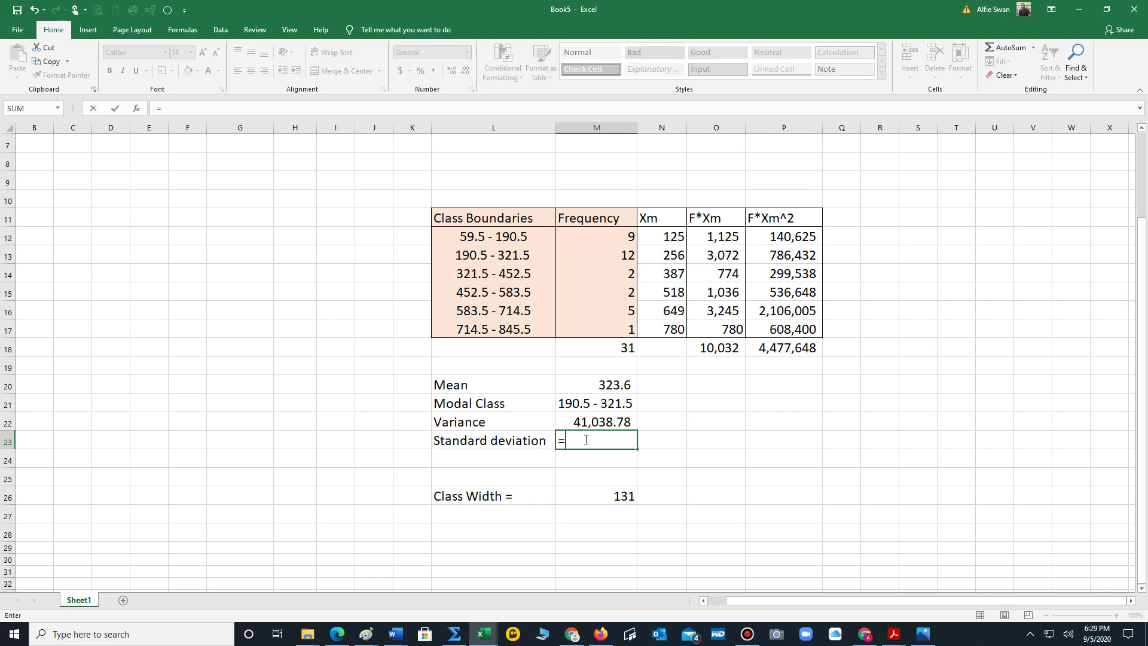
text(sqr)
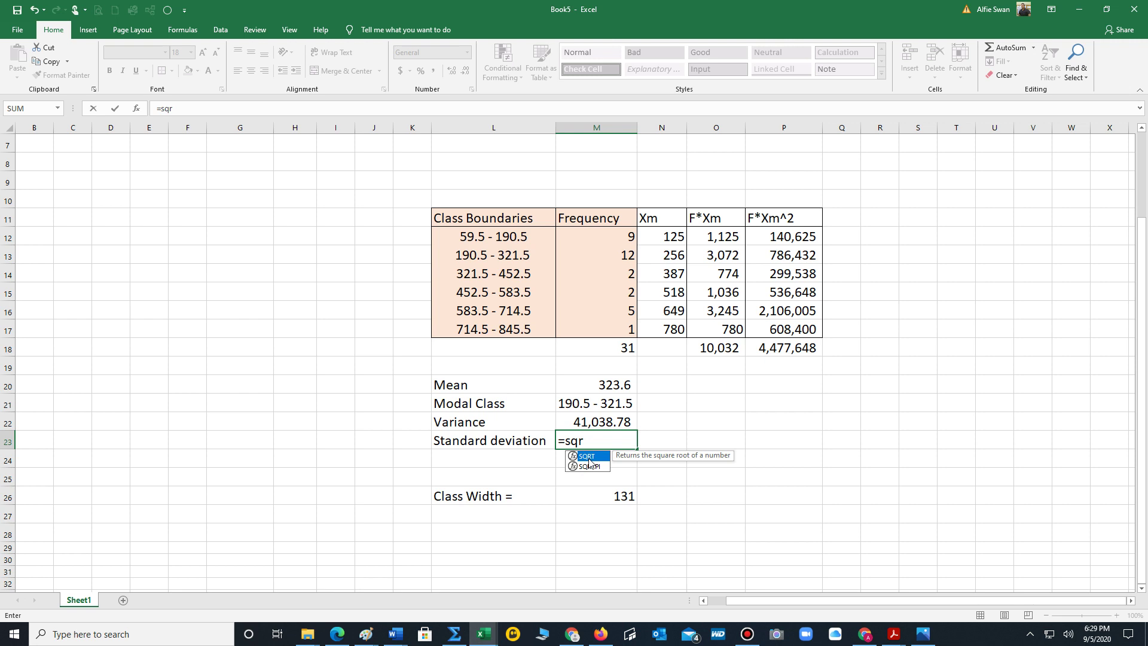
text(t()
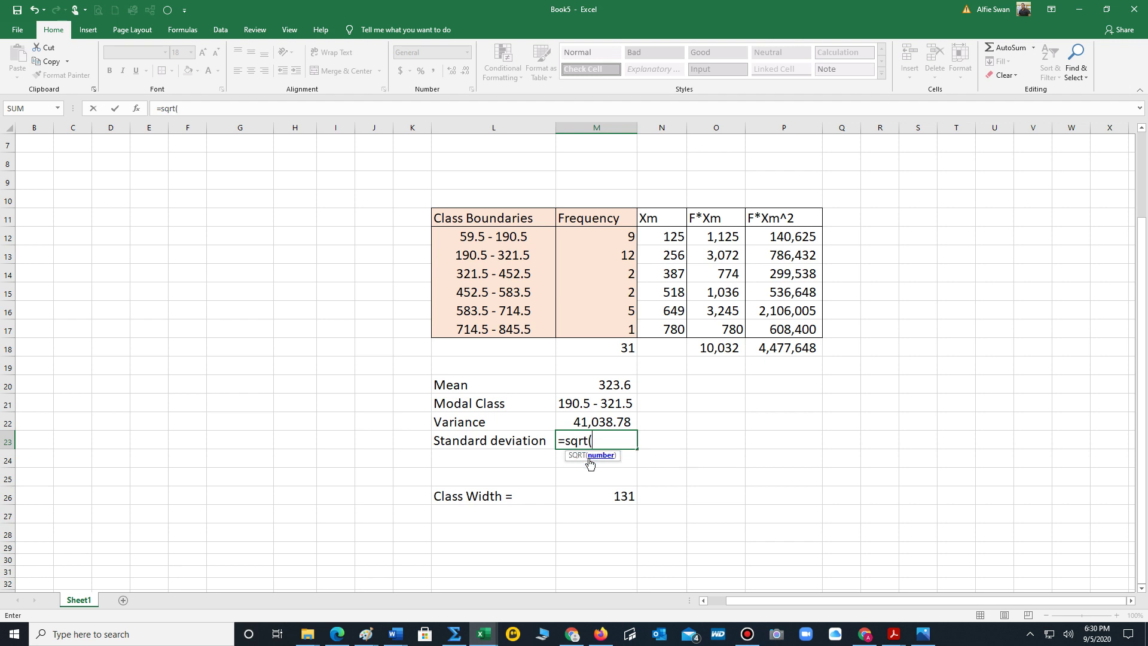
click(599, 421)
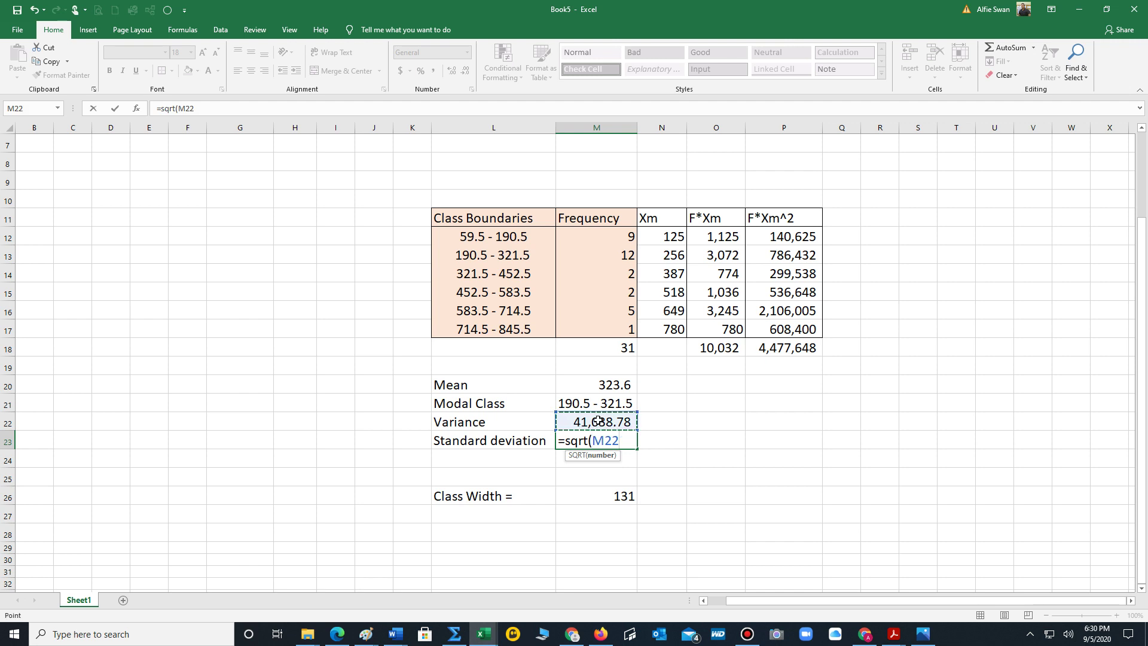
text())
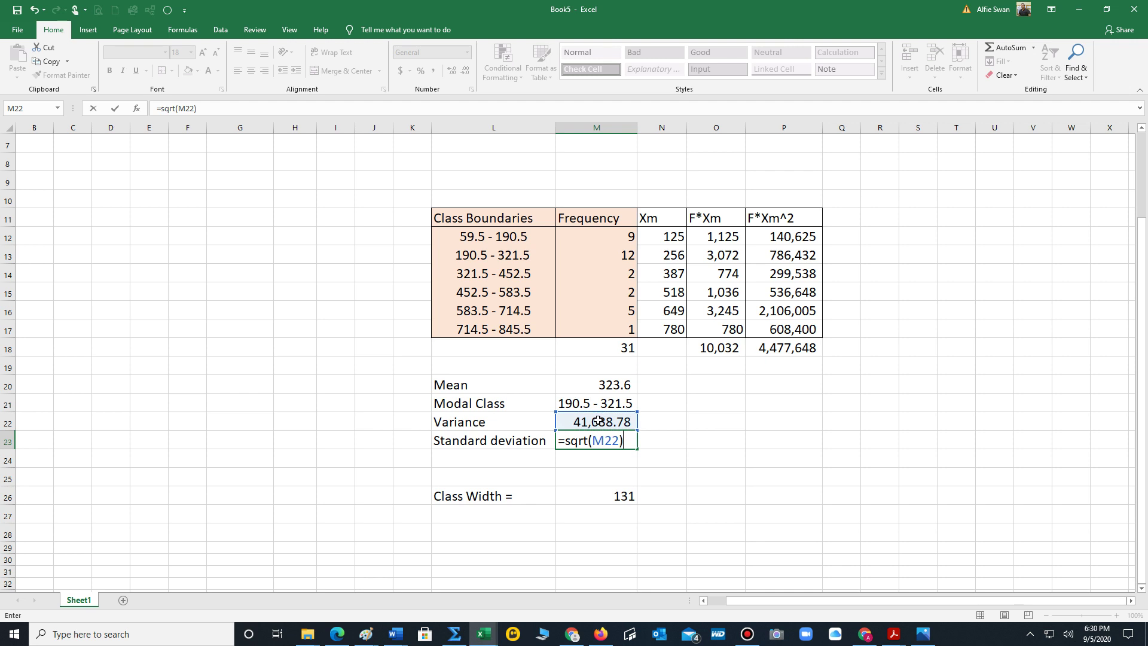
- Confirm the standard deviation and reduce its decimals to show 202.6
key(Return)
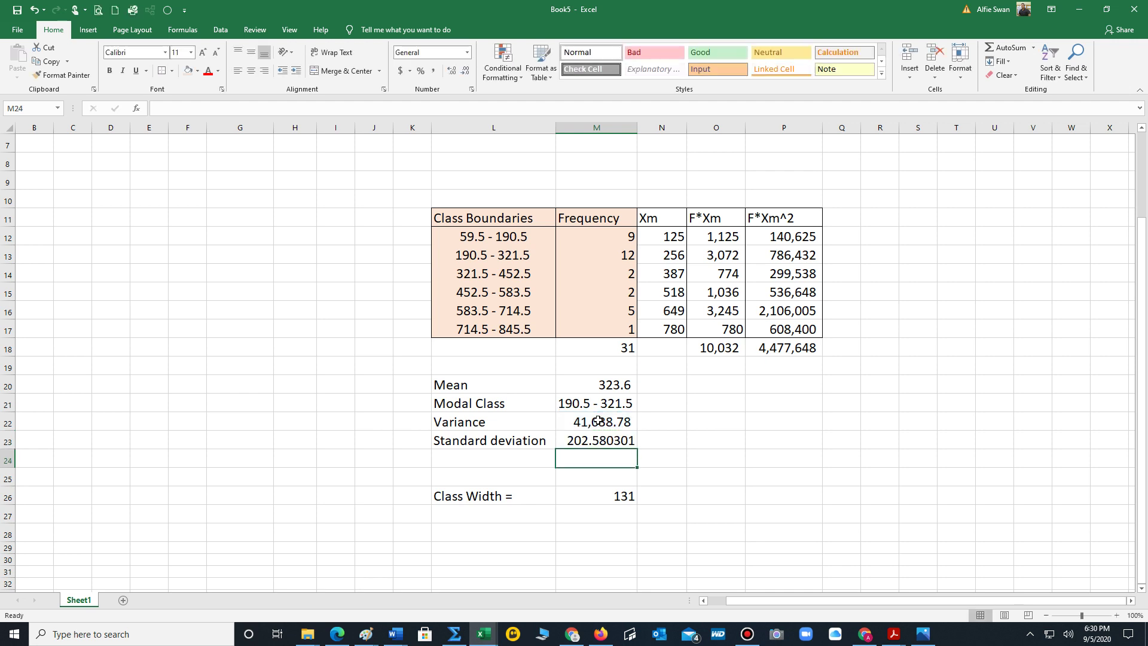
click(612, 437)
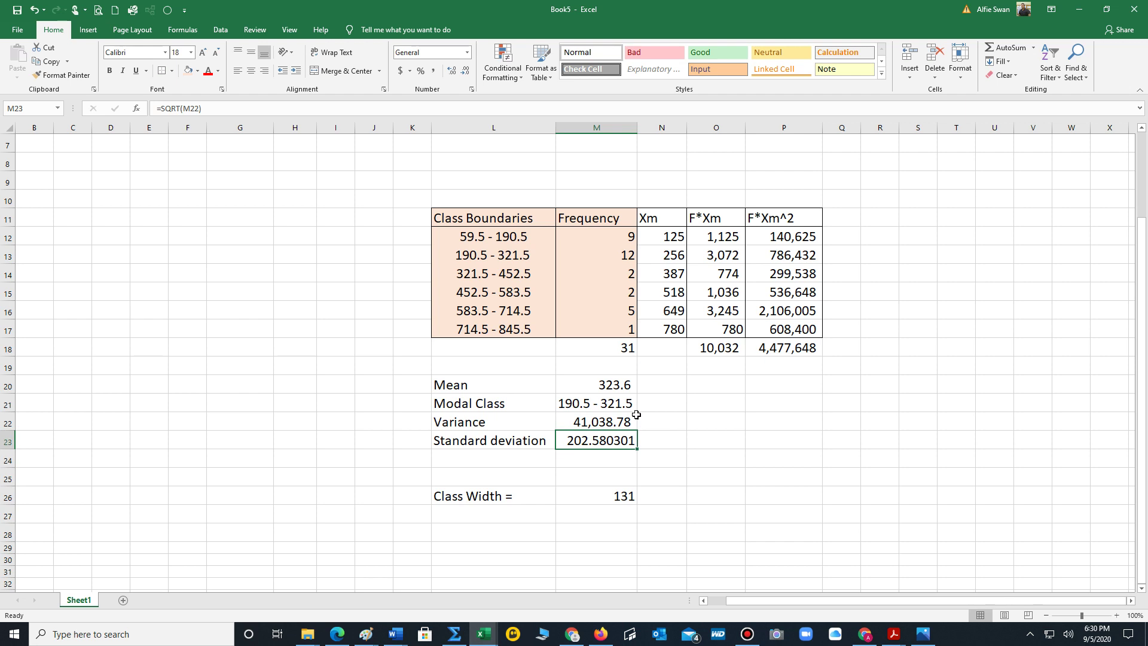
click(466, 72)
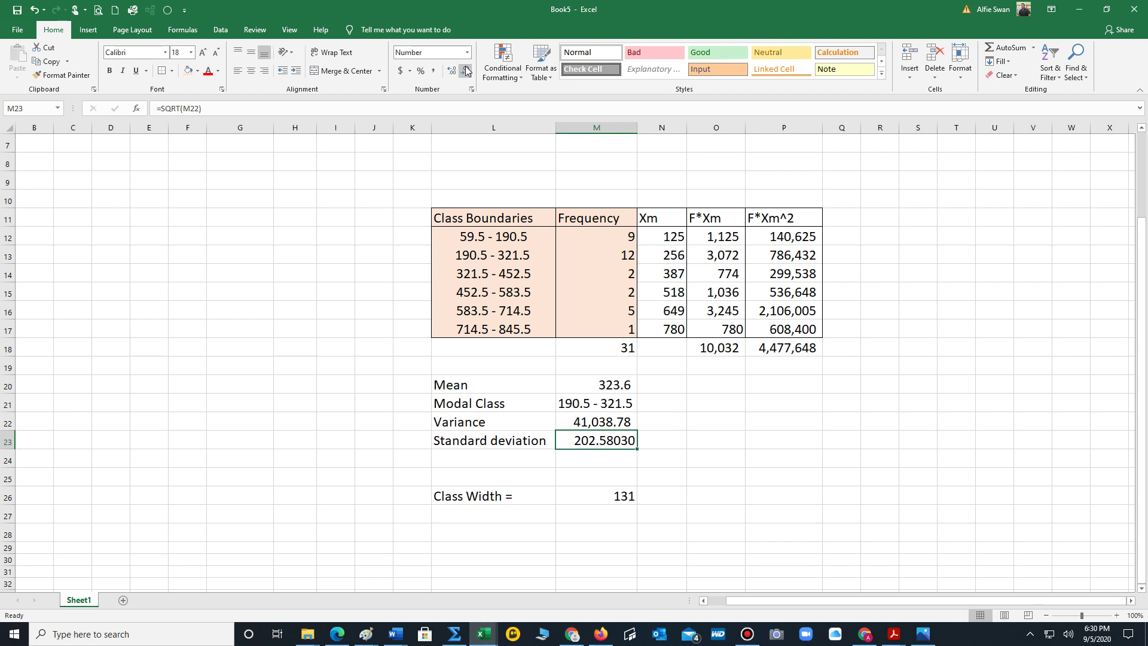
click(466, 71)
click(466, 71)
click(466, 71)
click(466, 71)
click(604, 403)
- Round the variance to 41,038.8, then bring up the Bandicam screen recorder
click(598, 423)
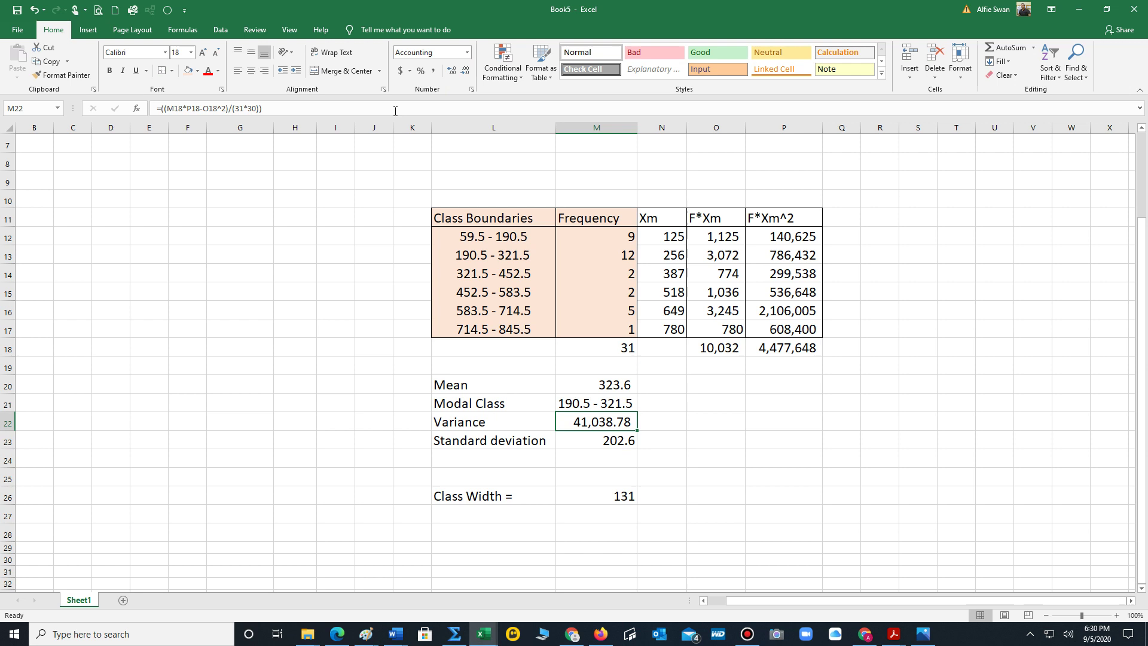
click(466, 71)
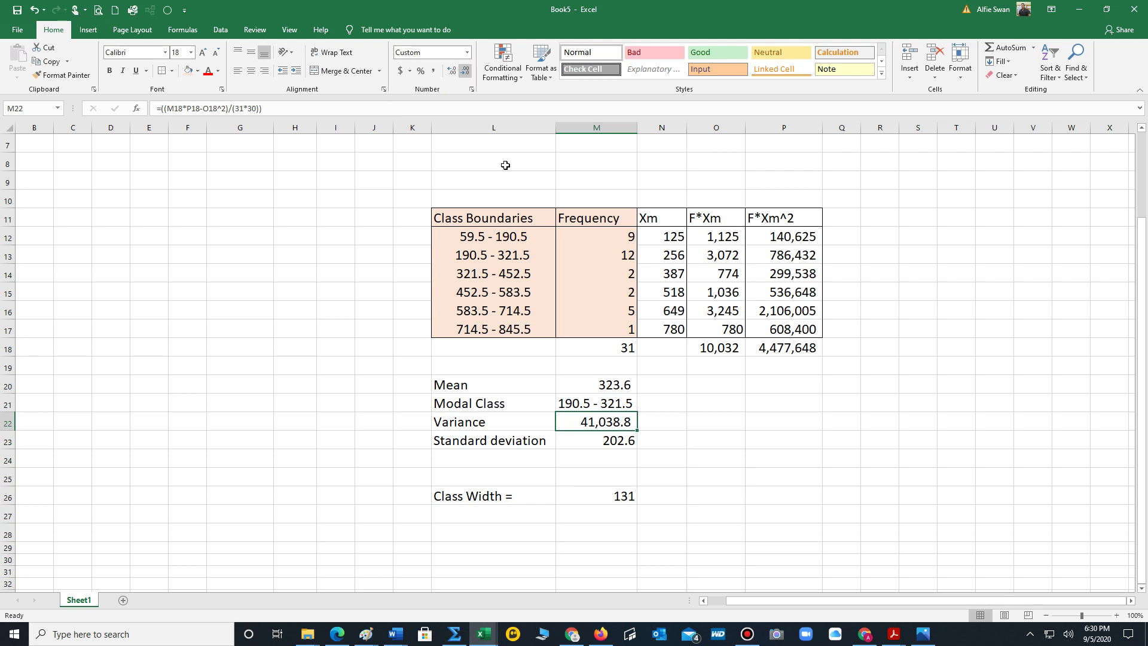
click(739, 437)
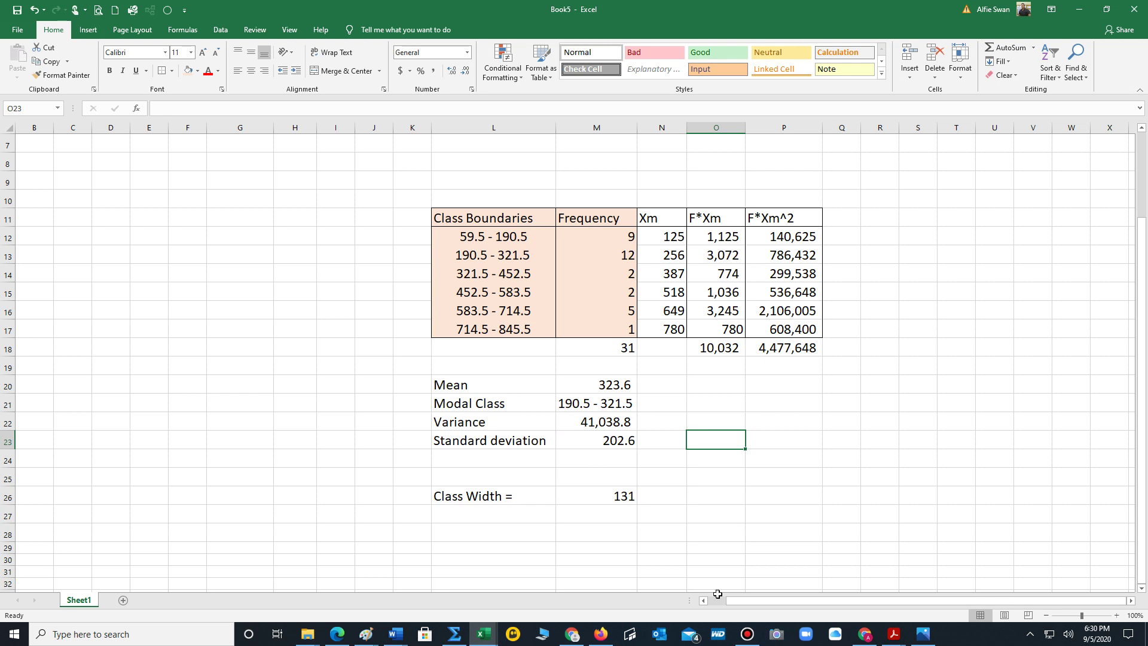
click(749, 636)
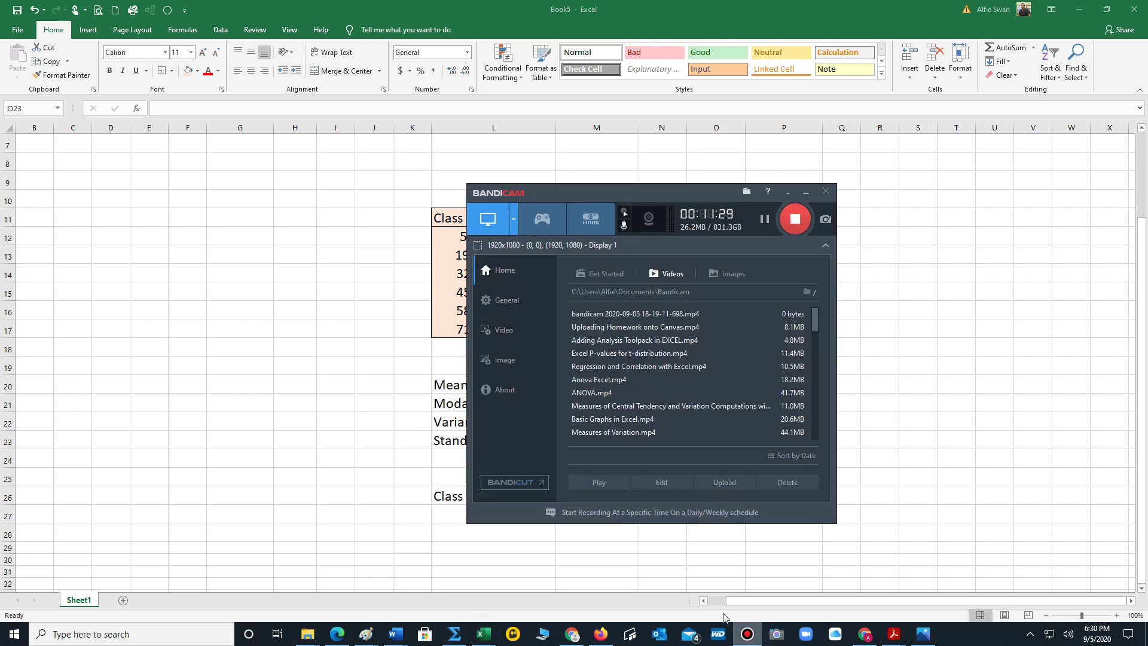